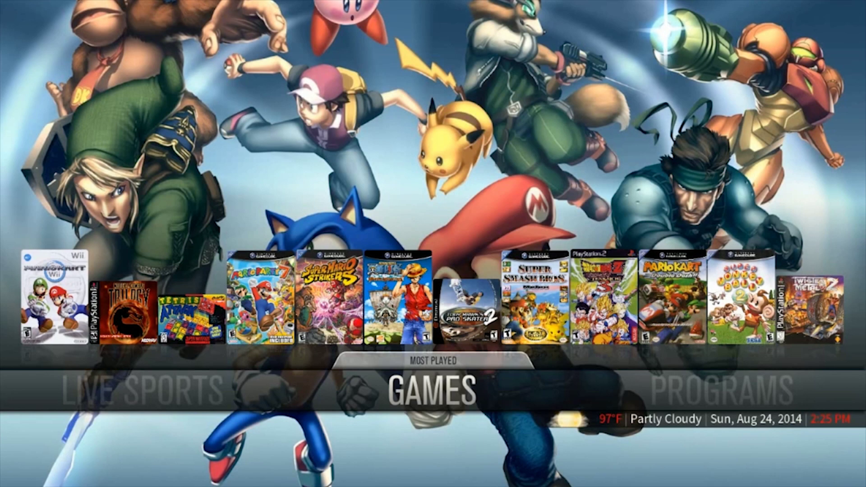
# Step: Go from the home menu's Settings into the Add-ons settings page
pyautogui.press('Right')
pyautogui.press('Right')
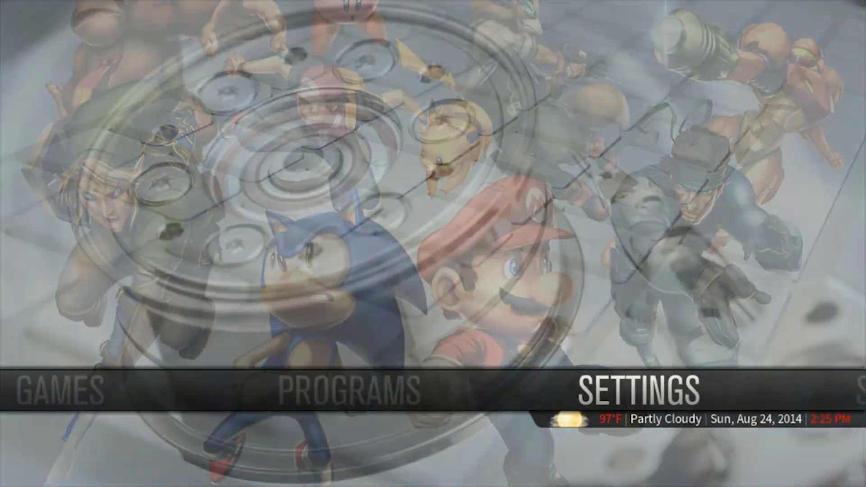
pyautogui.press('Right')
pyautogui.press('Left')
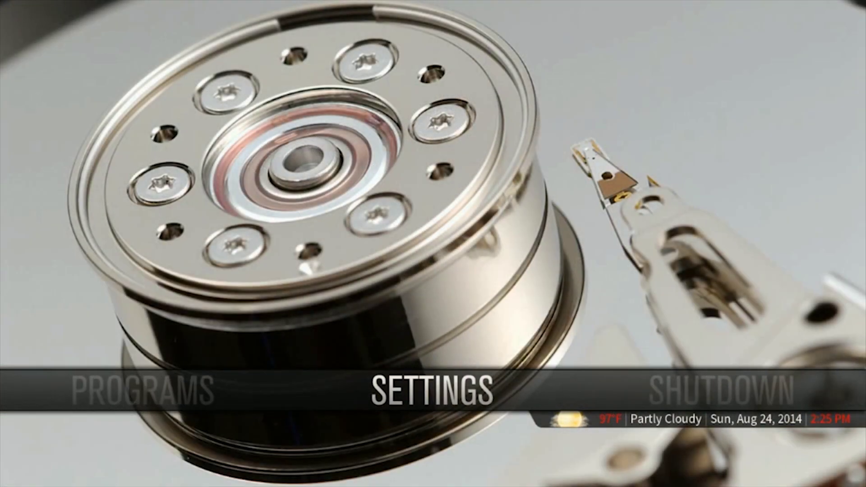
pyautogui.press('Return')
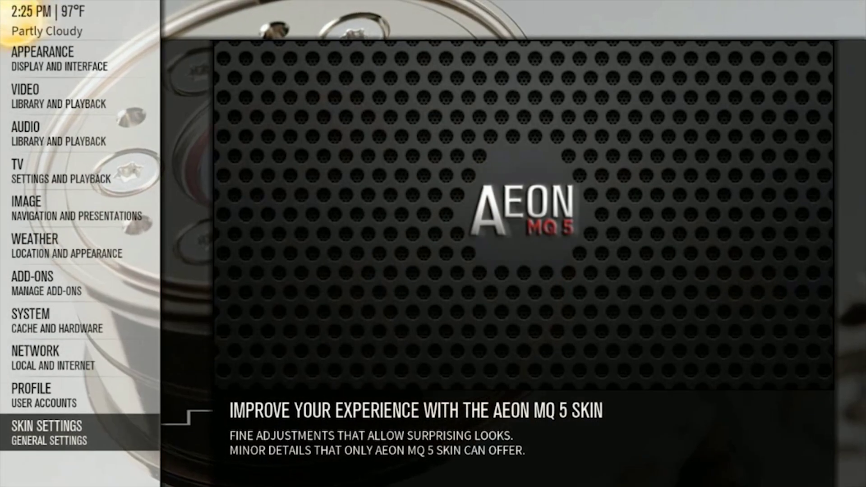
pyautogui.press('Up')
pyautogui.press('Up')
pyautogui.press('Up')
pyautogui.press('Up')
pyautogui.press('Up')
pyautogui.press('Up')
pyautogui.press('Up')
pyautogui.press('Up')
pyautogui.press('Down')
pyautogui.press('Down')
pyautogui.press('Down')
pyautogui.press('Down')
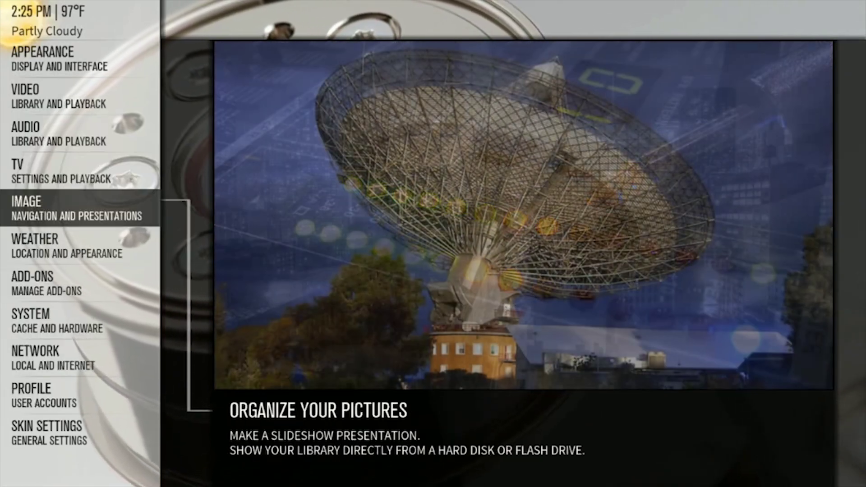
pyautogui.press('Return')
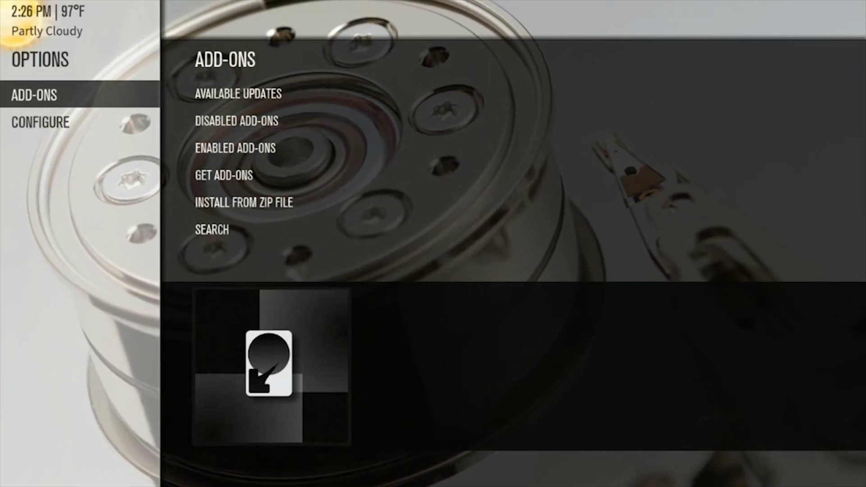
# Step: Open the All Add-ons repository under Get Add-ons
pyautogui.press('Right')
pyautogui.press('Down')
pyautogui.press('Down')
pyautogui.press('Down')
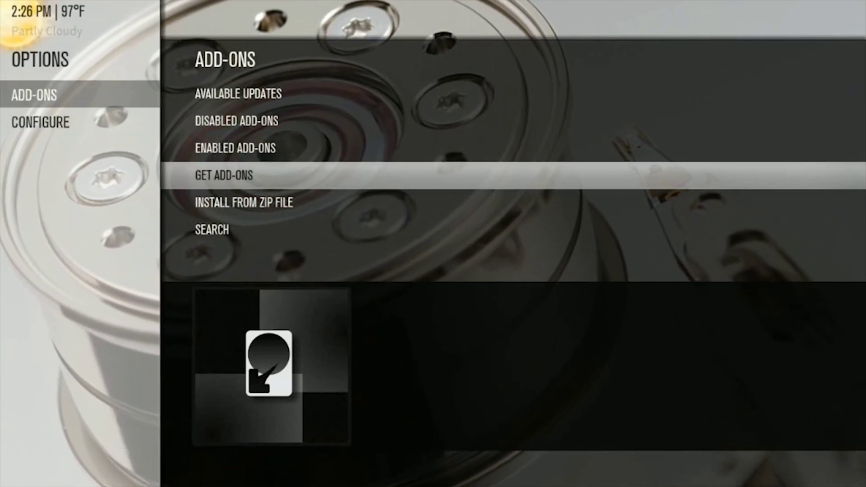
pyautogui.press('Return')
pyautogui.press('Down')
pyautogui.press('Down')
pyautogui.press('Down')
pyautogui.press('Down')
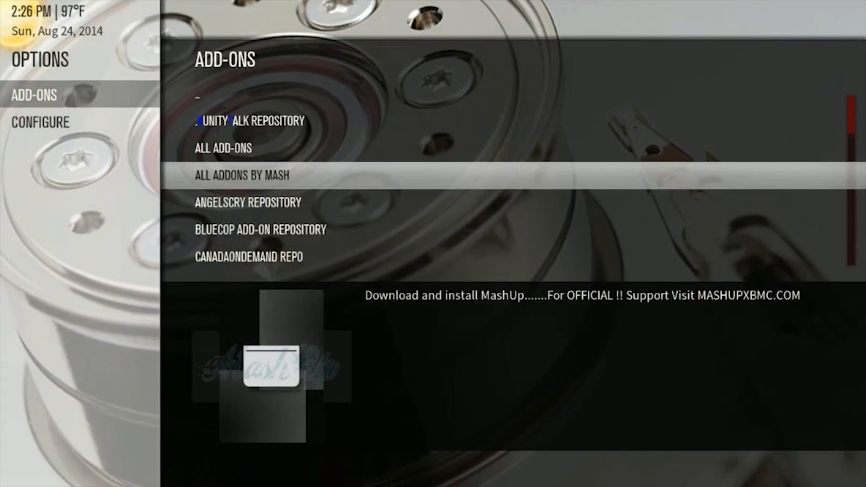
pyautogui.press('Up')
pyautogui.press('Up')
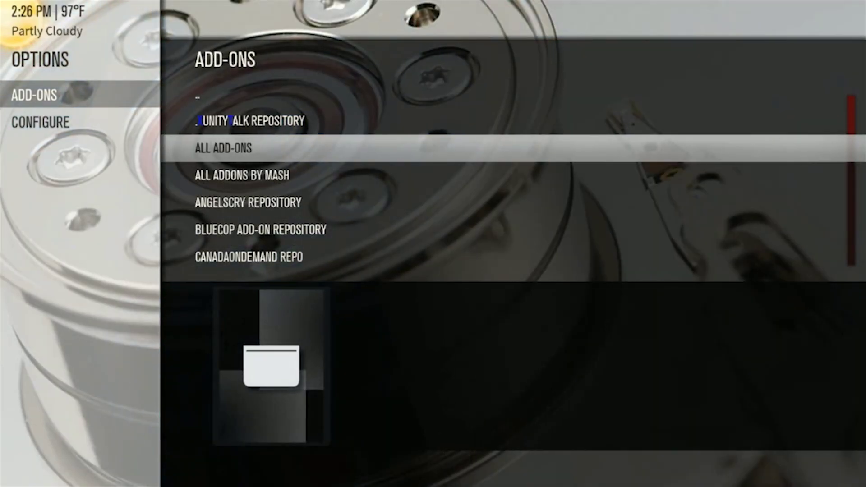
pyautogui.press('Return')
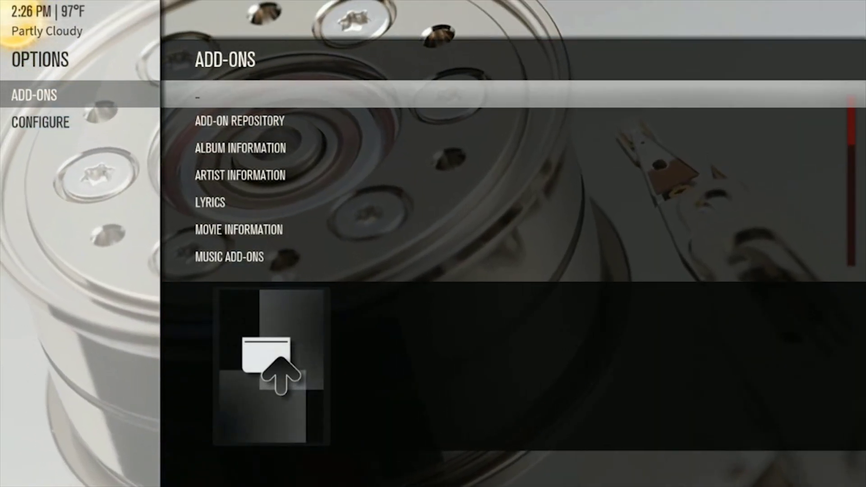
# Step: Find ROM Collection Browser in Program Add-ons and check that it is enabled
pyautogui.press('Down')
pyautogui.press('Down')
pyautogui.press('Down')
pyautogui.press('Down')
pyautogui.press('Down')
pyautogui.press('Down')
pyautogui.press('Down')
pyautogui.press('Down')
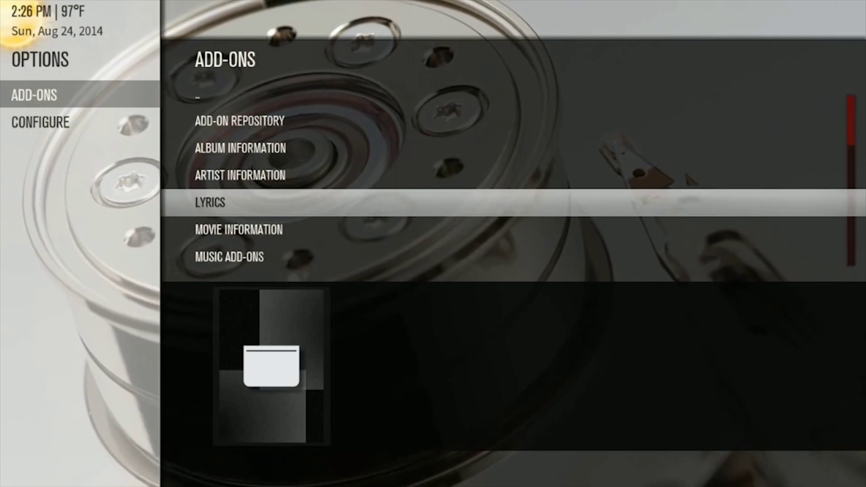
pyautogui.press('Down')
pyautogui.press('Up')
pyautogui.press('Up')
pyautogui.press('Down')
pyautogui.press('Down')
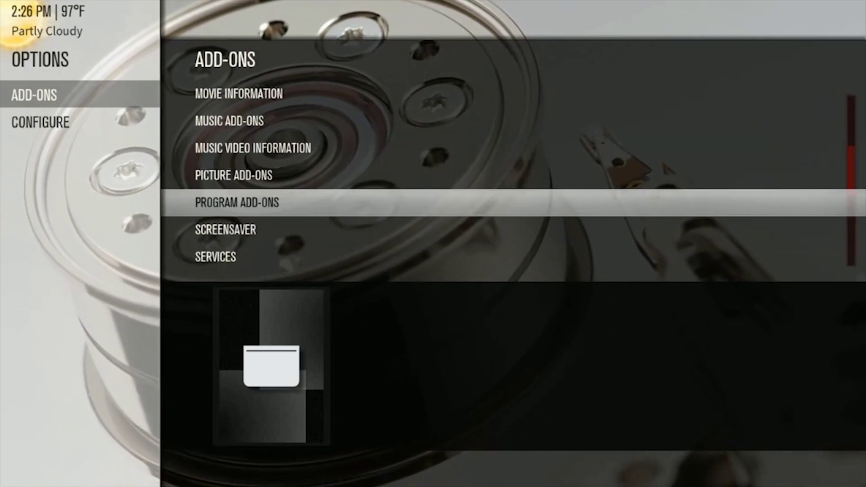
pyautogui.press('Return')
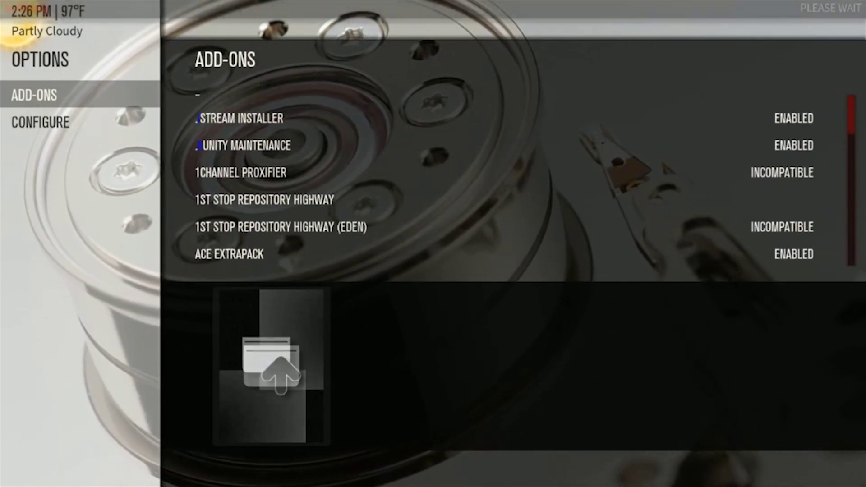
pyautogui.press('Down')
pyautogui.press('Down')
pyautogui.press('Down')
pyautogui.press('Down')
pyautogui.press('Down')
pyautogui.press('Down')
pyautogui.press('Down')
pyautogui.press('Down')
pyautogui.press('Down')
pyautogui.press('Down')
pyautogui.press('Down')
pyautogui.press('Down')
pyautogui.press('Down')
pyautogui.press('Down')
pyautogui.press('Down')
pyautogui.press('Down')
pyautogui.press('Down')
pyautogui.press('Down')
pyautogui.press('Down')
pyautogui.press('Down')
pyautogui.press('Down')
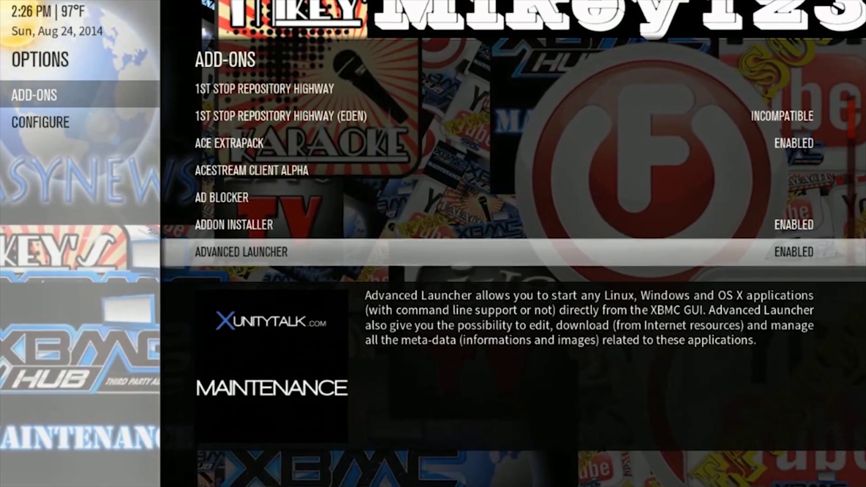
pyautogui.press('Down')
pyautogui.press('Down')
pyautogui.press('Down')
pyautogui.press('Down')
pyautogui.press('Down')
pyautogui.press('Down')
pyautogui.press('Down')
pyautogui.press('Down')
pyautogui.press('Down')
pyautogui.press('Down')
pyautogui.press('Down')
pyautogui.press('Down')
pyautogui.press('Down')
pyautogui.press('Down')
pyautogui.press('Down')
pyautogui.press('Down')
pyautogui.press('Down')
pyautogui.press('Down')
pyautogui.press('Down')
pyautogui.press('Down')
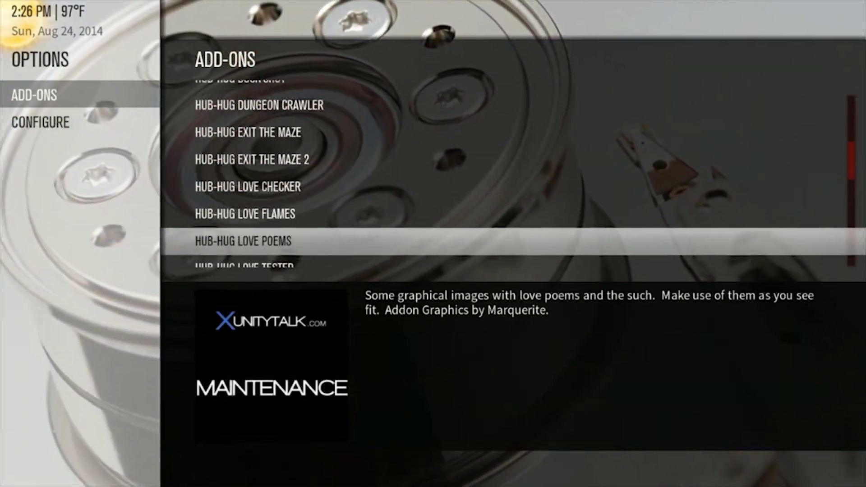
pyautogui.press('Down')
pyautogui.press('Down')
pyautogui.press('Down')
pyautogui.press('Down')
pyautogui.press('Down')
pyautogui.press('Down')
pyautogui.press('Down')
pyautogui.press('Down')
pyautogui.press('Down')
pyautogui.press('Down')
pyautogui.press('Down')
pyautogui.press('Down')
pyautogui.press('Down')
pyautogui.press('Down')
pyautogui.press('Down')
pyautogui.press('Down')
pyautogui.press('Down')
pyautogui.press('Down')
pyautogui.press('Down')
pyautogui.press('Down')
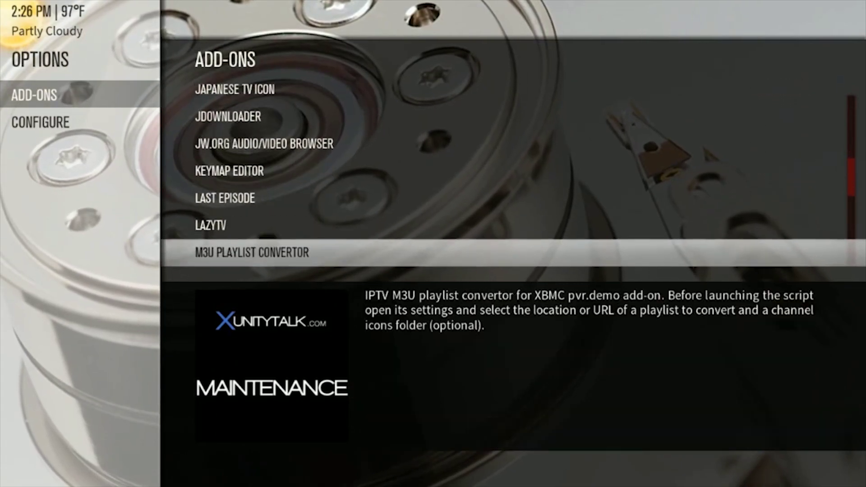
pyautogui.press('Down')
pyautogui.press('Down')
pyautogui.press('Down')
pyautogui.press('Down')
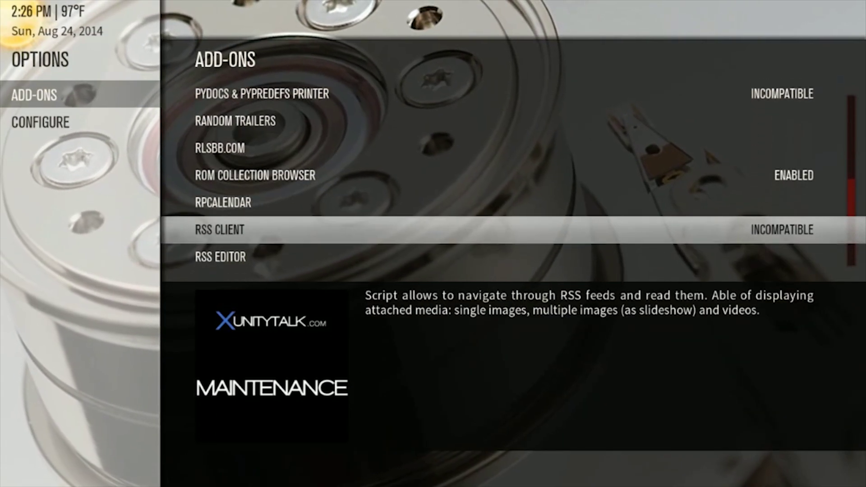
pyautogui.press('Up')
pyautogui.press('Up')
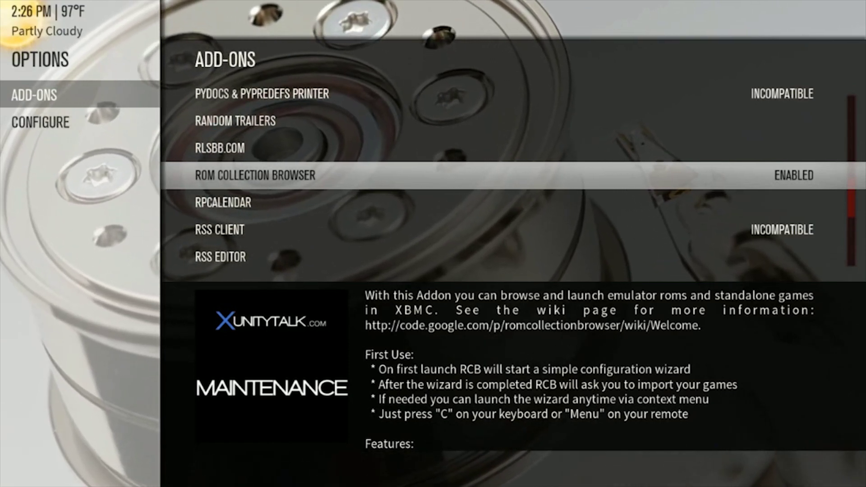
# Step: Back out of the add-on lists to the Add-ons settings page
pyautogui.press('BackSpace')
pyautogui.press('BackSpace')
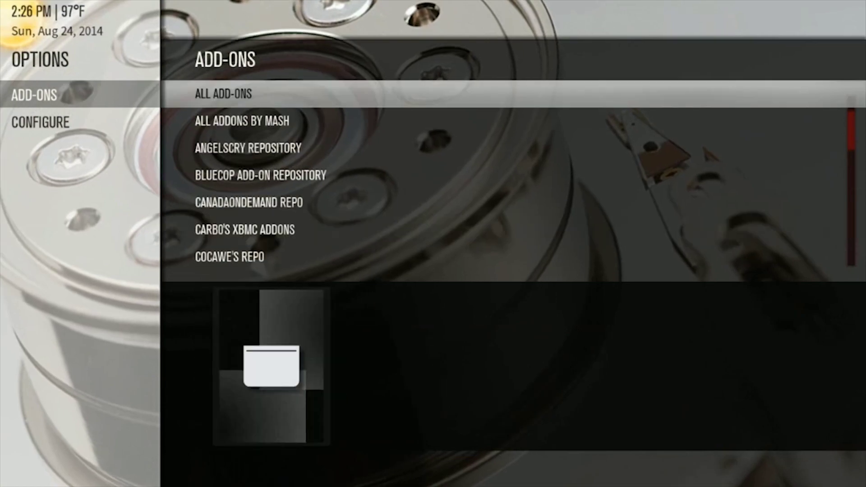
pyautogui.press('BackSpace')
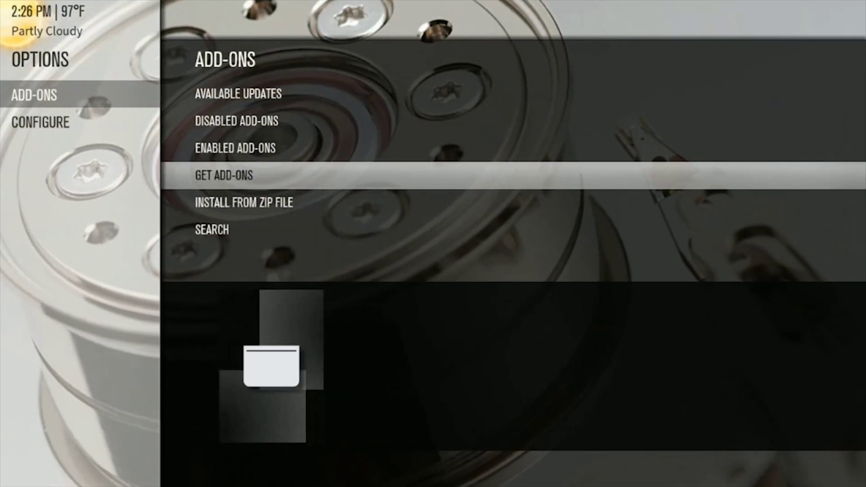
pyautogui.press('BackSpace')
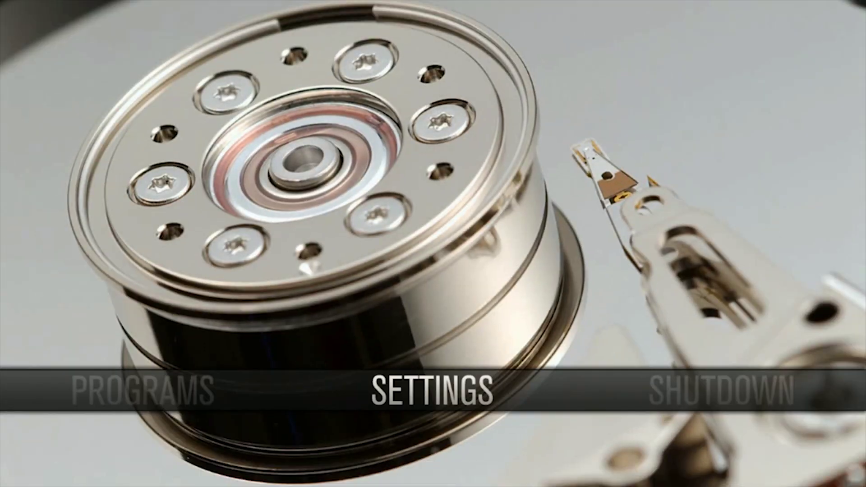
# Step: Launch ROM Collection Browser from Programs, showing the box-art wall with Contra: Hard Corps details
pyautogui.press('Left')
pyautogui.press('Right')
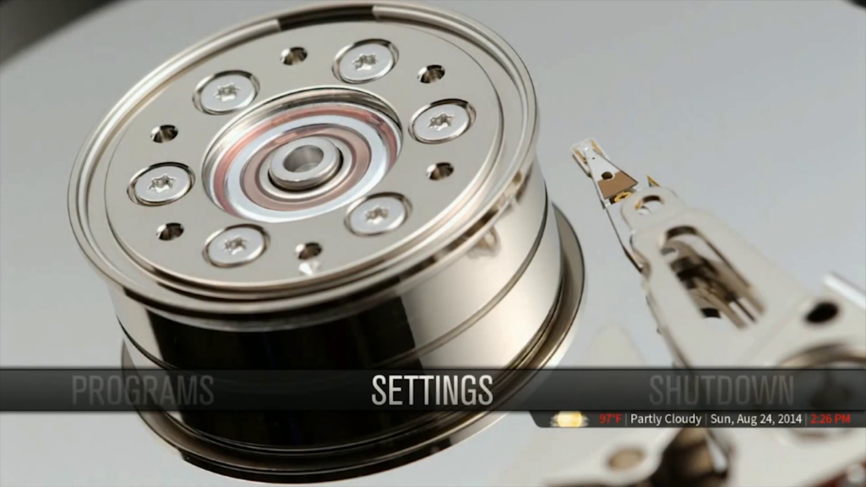
pyautogui.press('Left')
pyautogui.press('Return')
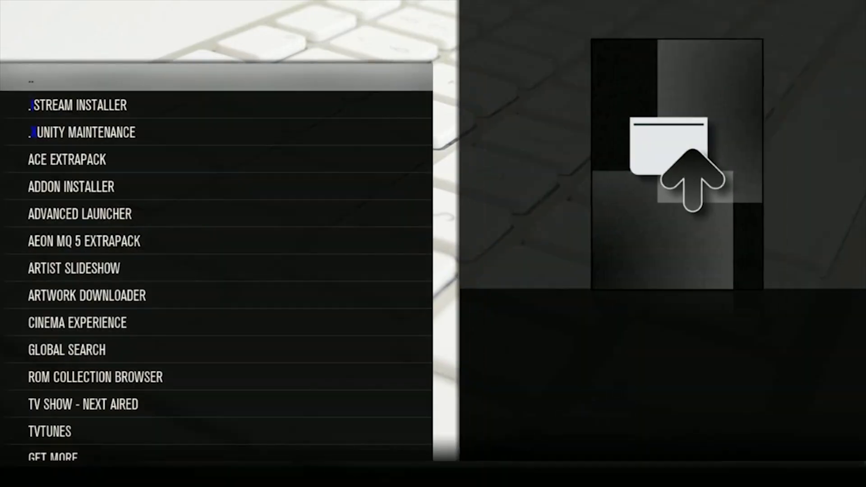
pyautogui.press('Down')
pyautogui.press('Down')
pyautogui.press('Down')
pyautogui.press('Down')
pyautogui.press('Down')
pyautogui.press('Down')
pyautogui.press('Down')
pyautogui.press('Down')
pyautogui.press('Down')
pyautogui.press('Down')
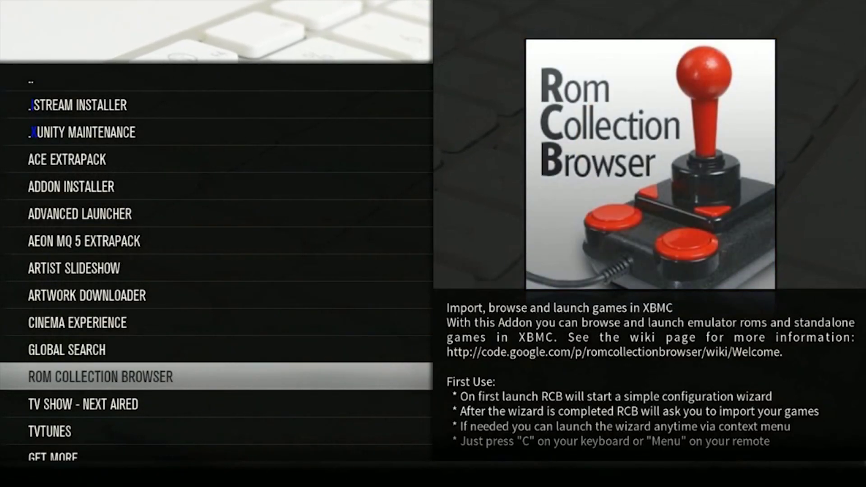
pyautogui.press('Return')
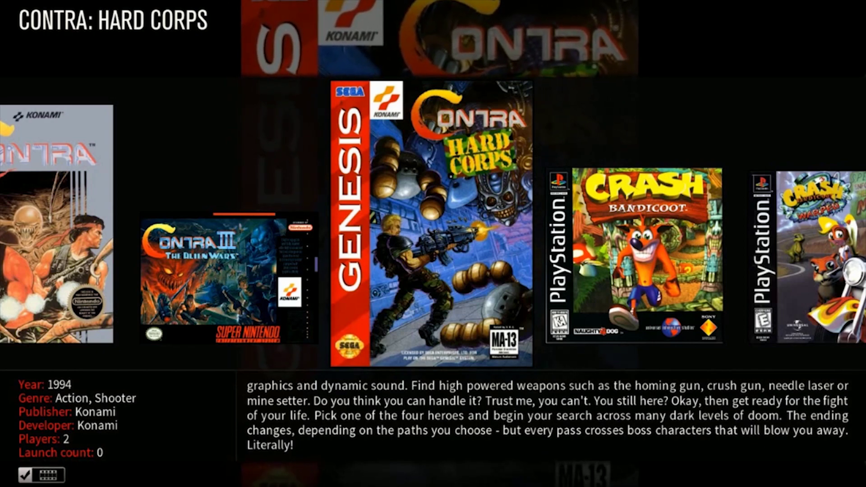
# Step: Choose Add ROM Collection from the ROM Collection Browser context menu
pyautogui.press('c')
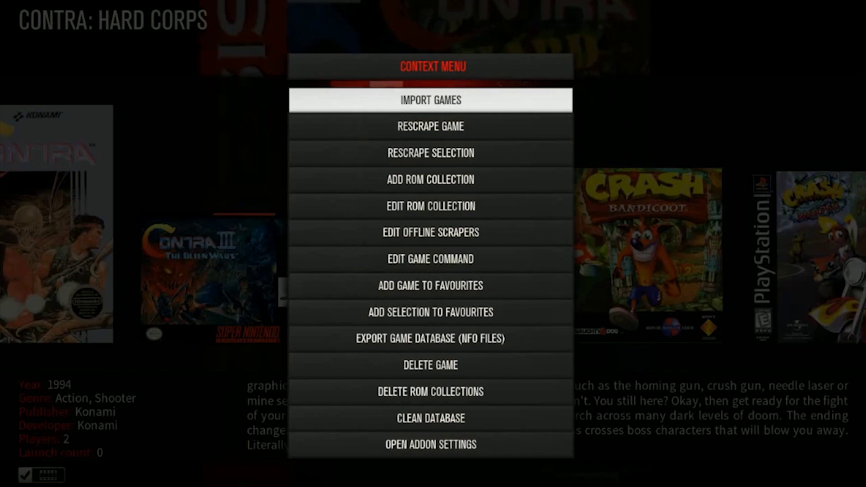
pyautogui.press('Down')
pyautogui.press('Down')
pyautogui.press('Down')
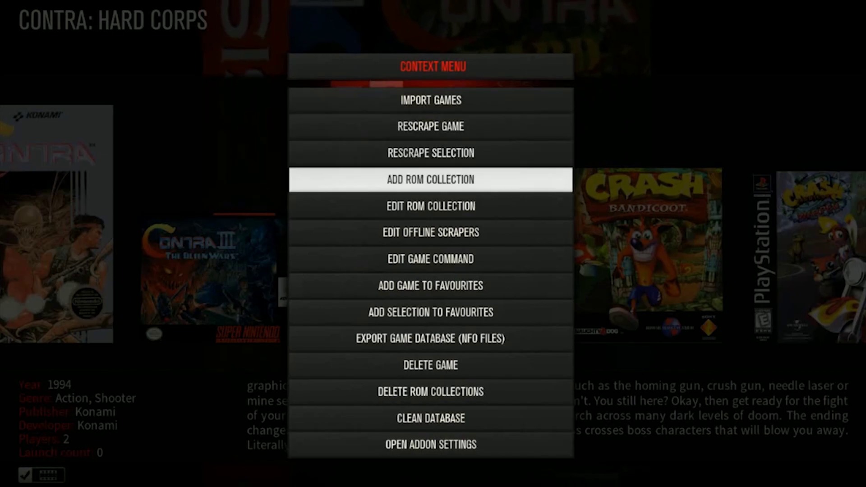
pyautogui.press('Return')
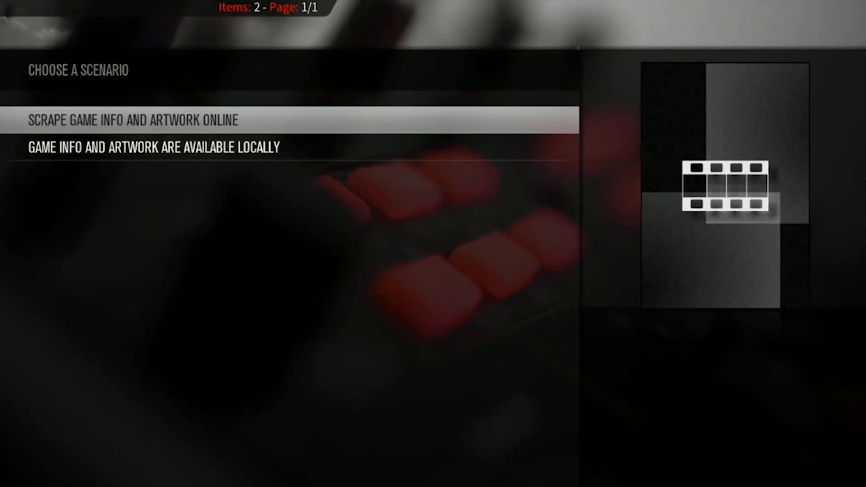
# Step: Pick online scraping of game info and artwork, then NINTENDO 64 as the platform
pyautogui.press('Return')
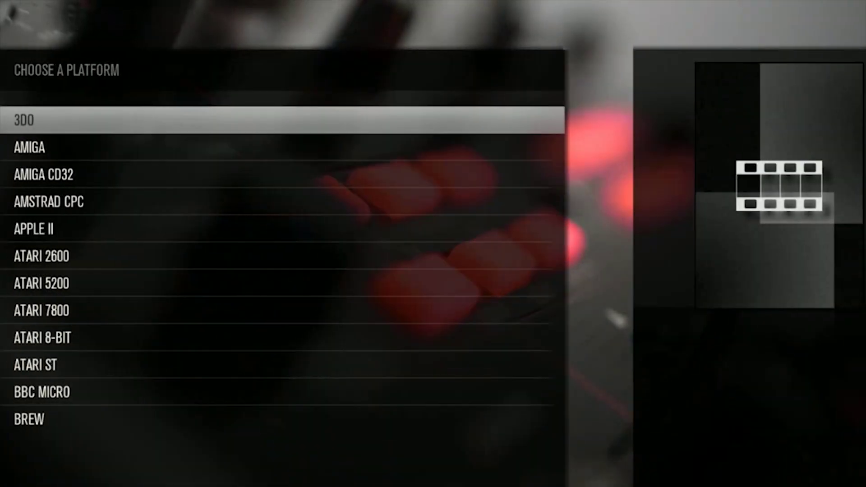
pyautogui.press('Down')
pyautogui.press('Down')
pyautogui.press('Down')
pyautogui.press('Down')
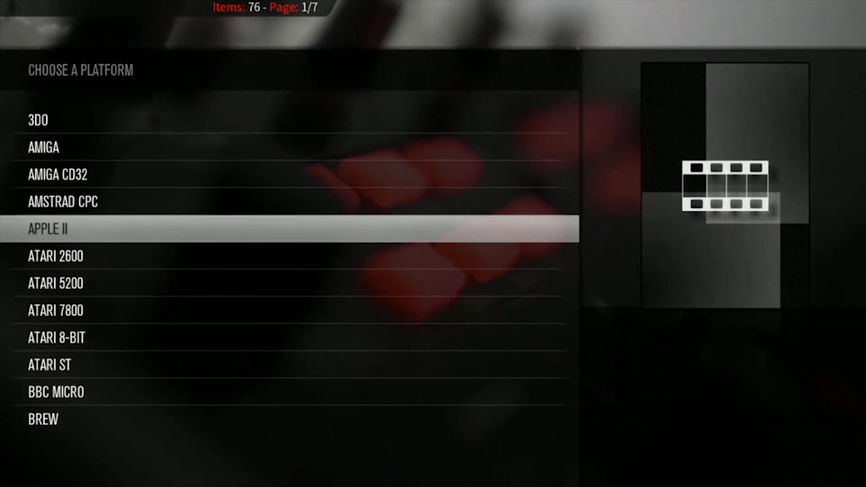
pyautogui.press('Down')
pyautogui.press('Down')
pyautogui.press('Down')
pyautogui.press('Down')
pyautogui.press('Down')
pyautogui.press('Down')
pyautogui.press('Down')
pyautogui.press('Down')
pyautogui.press('Down')
pyautogui.press('Down')
pyautogui.press('Down')
pyautogui.press('Down')
pyautogui.press('Down')
pyautogui.press('Down')
pyautogui.press('Down')
pyautogui.press('Down')
pyautogui.press('Down')
pyautogui.press('Down')
pyautogui.press('Down')
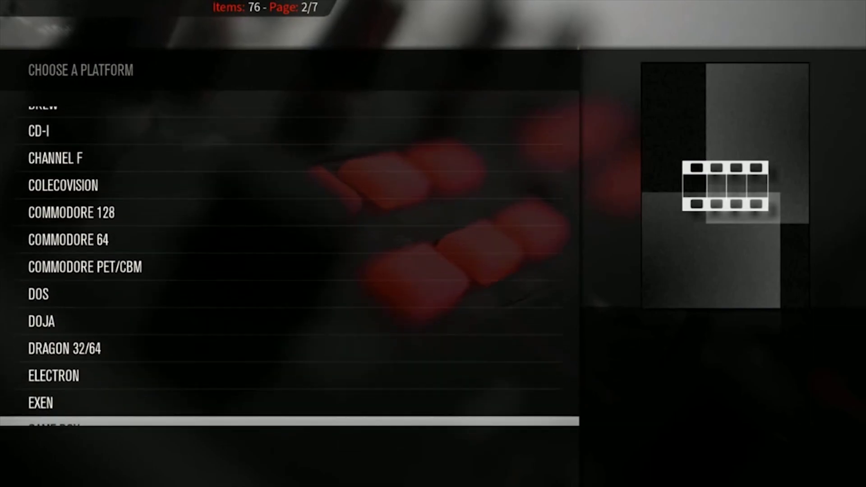
pyautogui.press('Down')
pyautogui.press('Down')
pyautogui.press('Down')
pyautogui.press('Down')
pyautogui.press('Down')
pyautogui.press('Down')
pyautogui.press('Down')
pyautogui.press('Down')
pyautogui.press('Down')
pyautogui.press('Down')
pyautogui.press('Down')
pyautogui.press('Down')
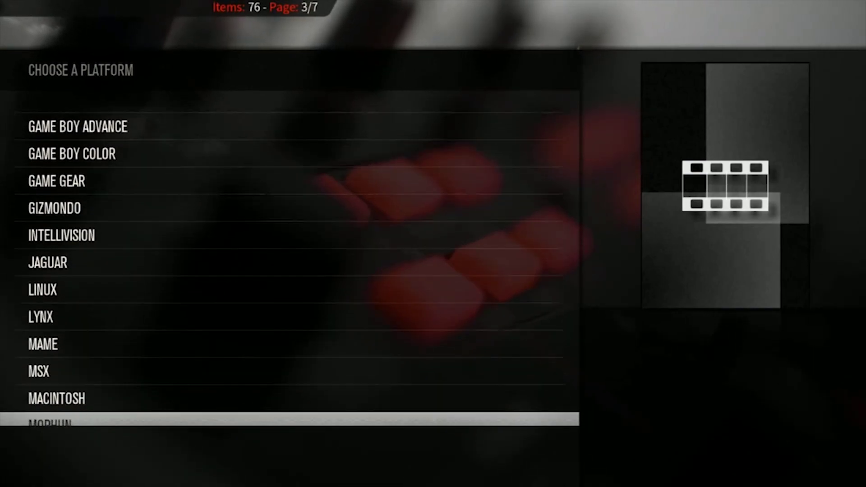
pyautogui.press('Down')
pyautogui.press('Down')
pyautogui.press('Down')
pyautogui.press('Down')
pyautogui.press('Down')
pyautogui.press('Down')
pyautogui.press('Down')
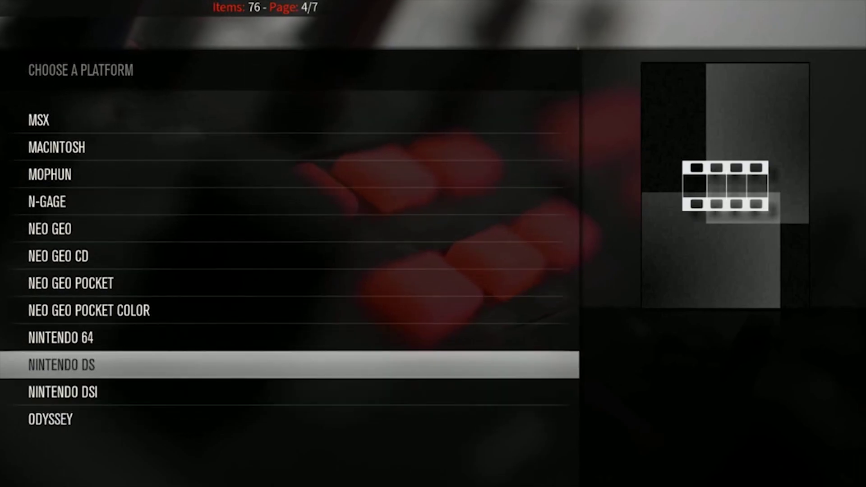
pyautogui.press('Up')
pyautogui.press('Return')
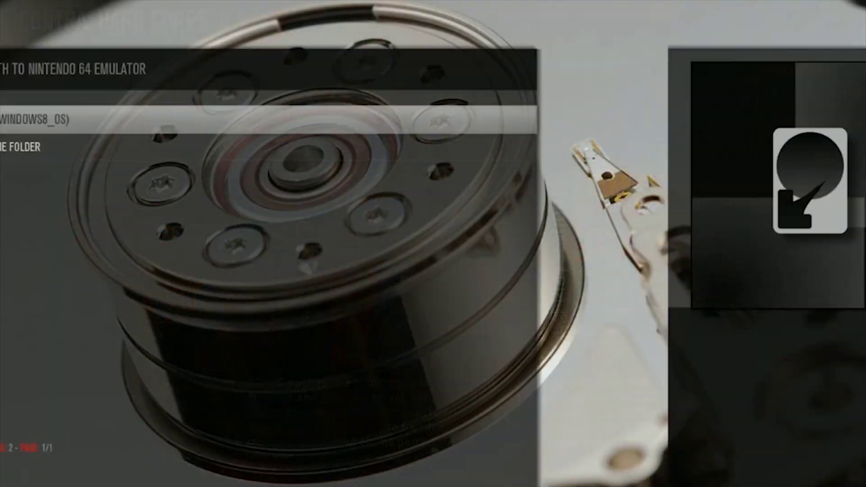
# Step: Browse from the C: drive through Users and the user's folder into Games
pyautogui.press('Down')
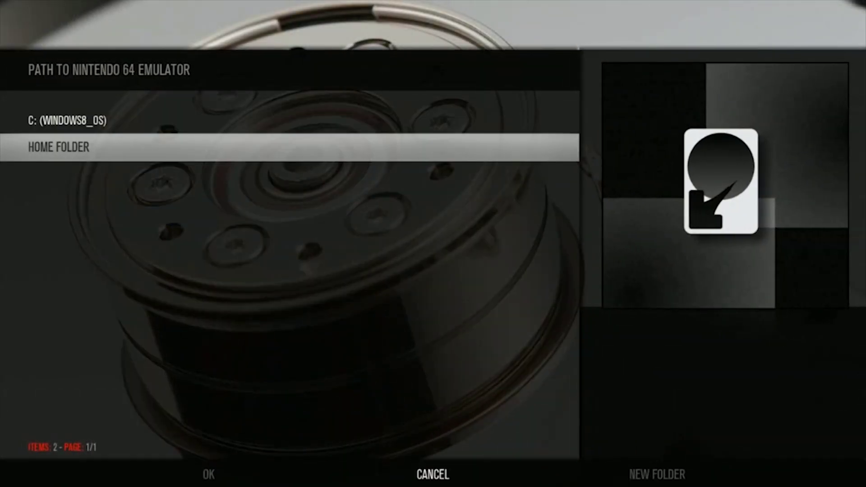
pyautogui.press('Up')
pyautogui.press('Return')
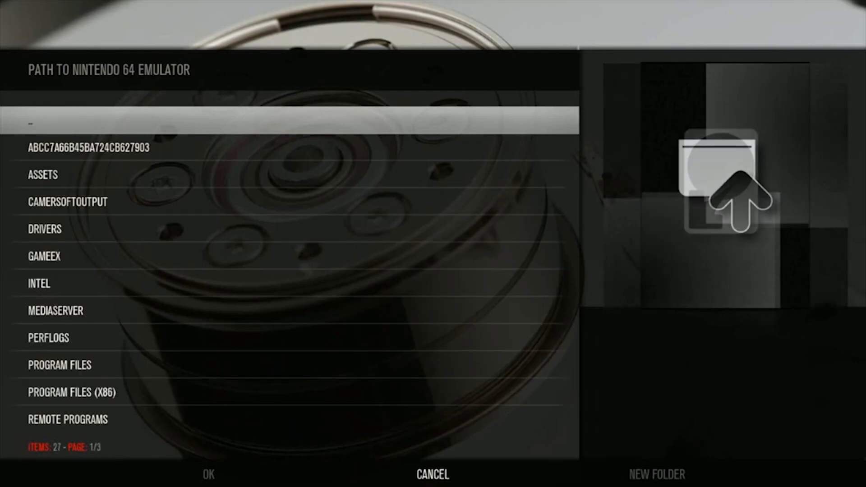
pyautogui.press('Up')
pyautogui.press('Up')
pyautogui.press('Up')
pyautogui.press('Up')
pyautogui.press('Up')
pyautogui.press('Up')
pyautogui.press('Up')
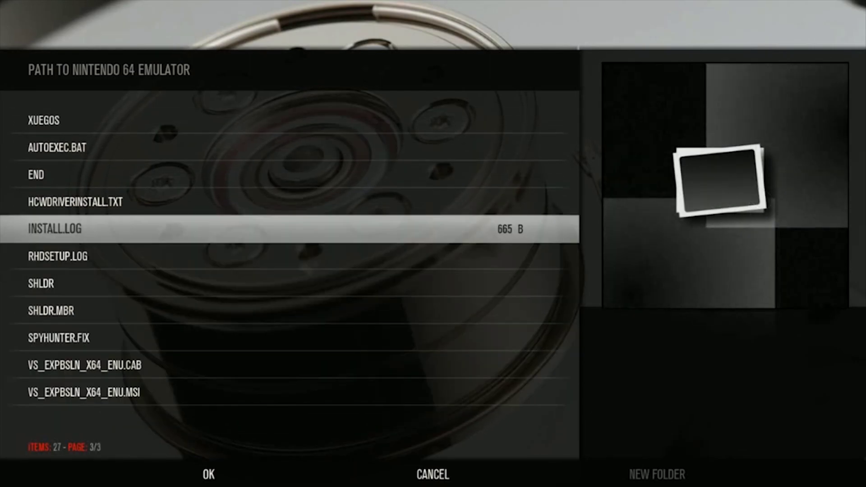
pyautogui.press('Down')
pyautogui.press('Down')
pyautogui.press('Down')
pyautogui.press('Up')
pyautogui.press('Up')
pyautogui.press('Up')
pyautogui.press('Up')
pyautogui.press('Up')
pyautogui.press('Up')
pyautogui.press('Up')
pyautogui.press('Up')
pyautogui.press('Up')
pyautogui.press('Up')
pyautogui.press('Up')
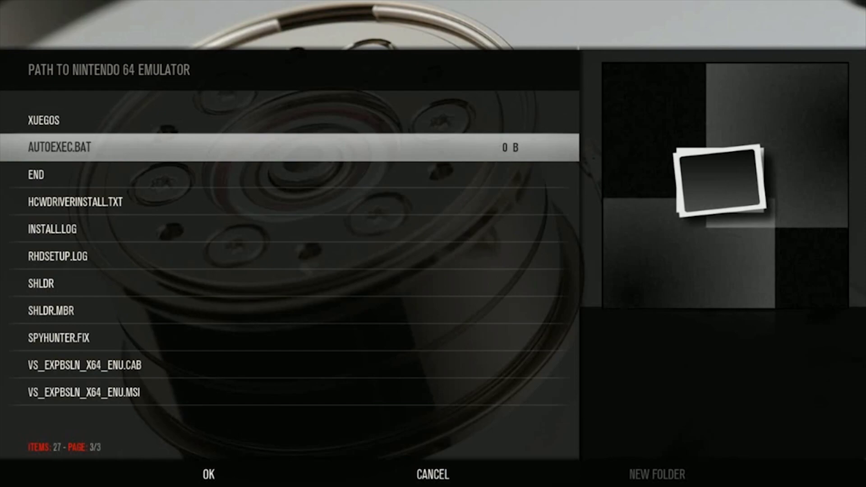
pyautogui.press('Down')
pyautogui.press('Return')
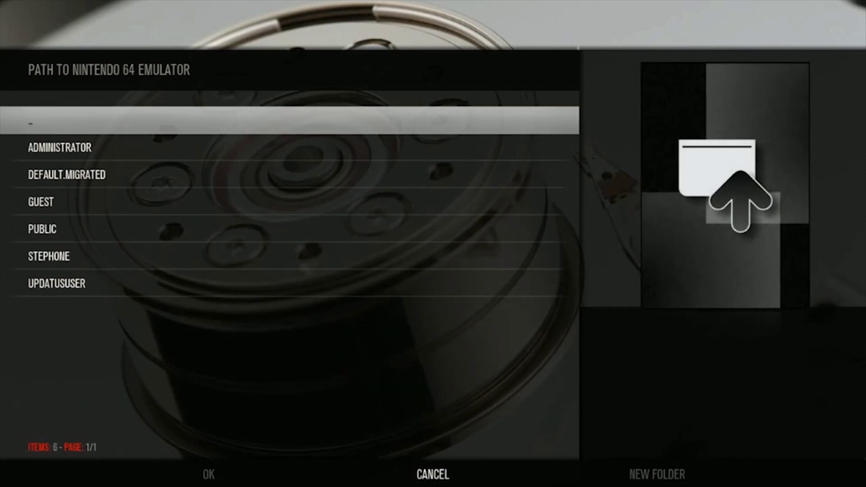
pyautogui.press('Down')
pyautogui.press('Down')
pyautogui.press('Down')
pyautogui.press('Down')
pyautogui.press('Down')
pyautogui.press('Return')
pyautogui.press('Down')
pyautogui.press('Down')
pyautogui.press('Down')
pyautogui.press('Down')
pyautogui.press('Down')
pyautogui.press('Down')
pyautogui.press('Down')
pyautogui.press('Down')
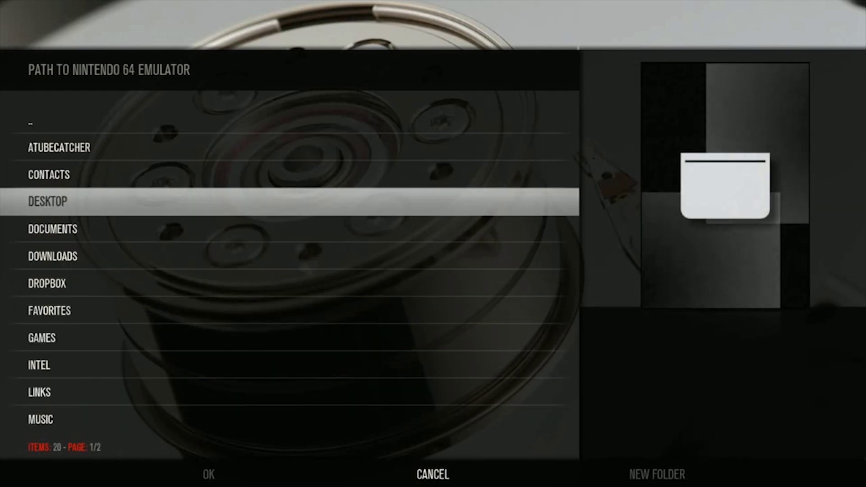
pyautogui.press('Return')
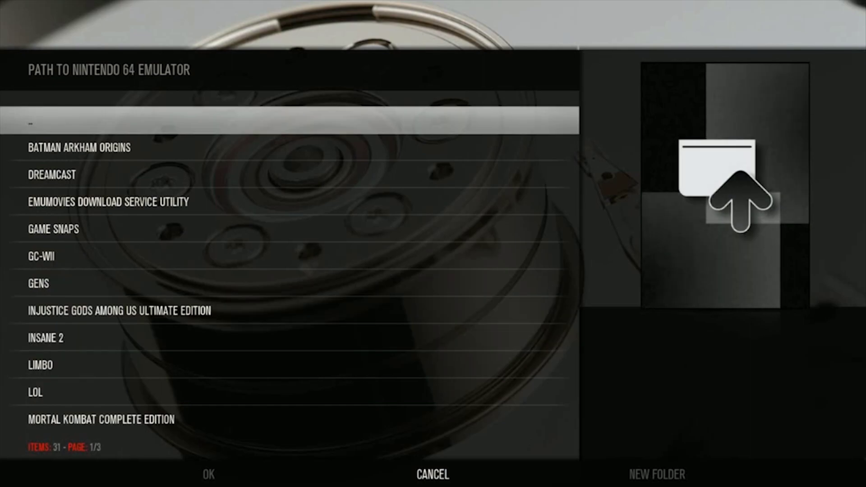
# Step: Open the N64 folder and look inside its EMULATOR folder before returning
pyautogui.press('Down')
pyautogui.press('Down')
pyautogui.press('Down')
pyautogui.press('Down')
pyautogui.press('Down')
pyautogui.press('Down')
pyautogui.press('Down')
pyautogui.press('Down')
pyautogui.press('Down')
pyautogui.press('Down')
pyautogui.press('Down')
pyautogui.press('Down')
pyautogui.press('Down')
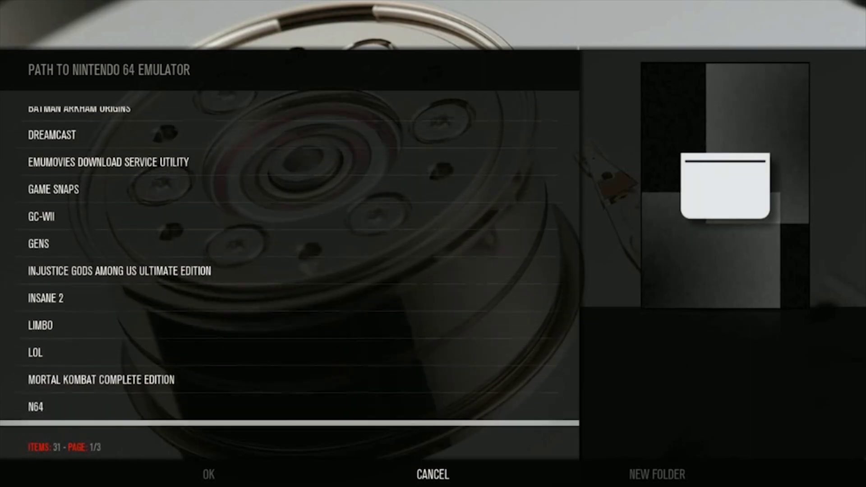
pyautogui.press('Up')
pyautogui.press('Return')
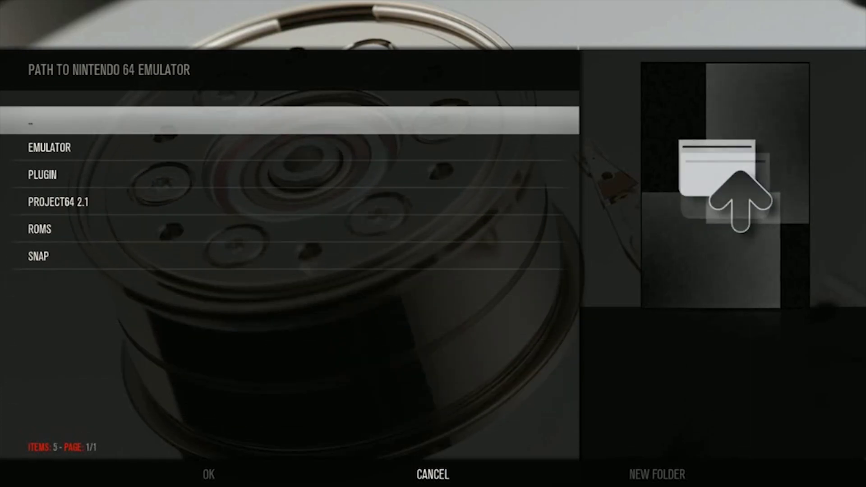
pyautogui.press('Down')
pyautogui.press('Down')
pyautogui.press('Down')
pyautogui.press('Down')
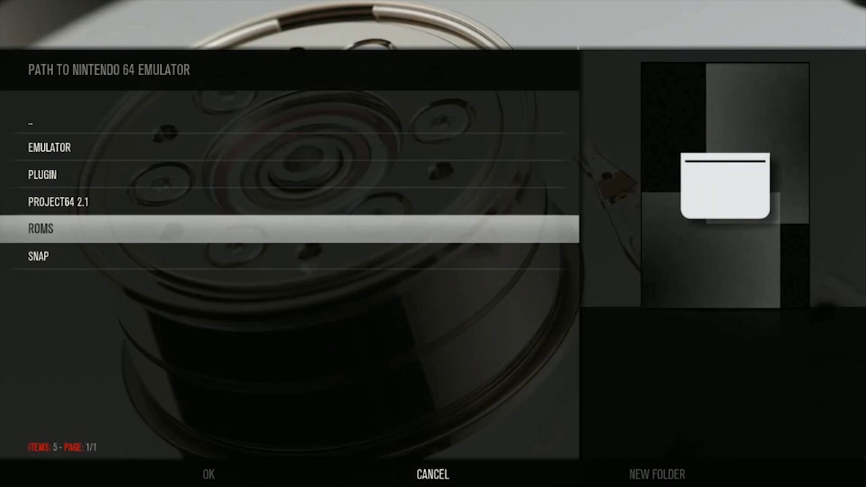
pyautogui.press('Down')
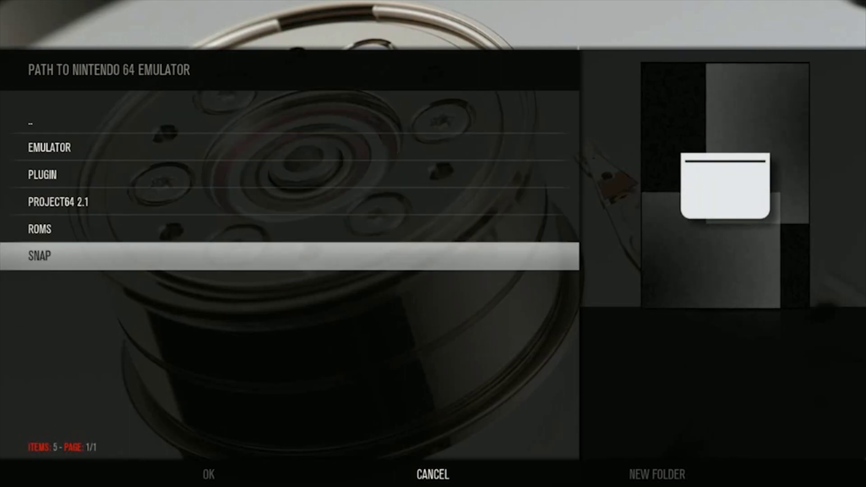
pyautogui.press('Up')
pyautogui.press('Up')
pyautogui.press('Up')
pyautogui.press('Up')
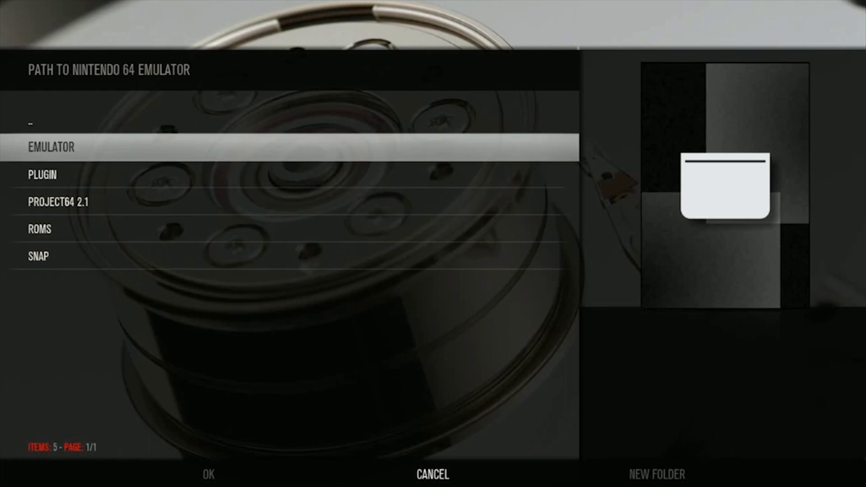
pyautogui.press('Return')
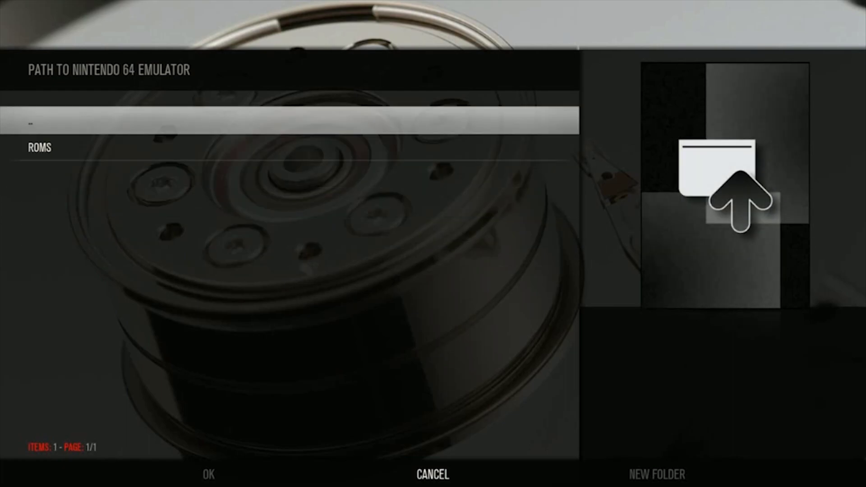
pyautogui.press('Return')
# Step: Select PROJECT64.EXE in the Project64 2.1 folder as the Nintendo 64 emulator
pyautogui.press('Right')
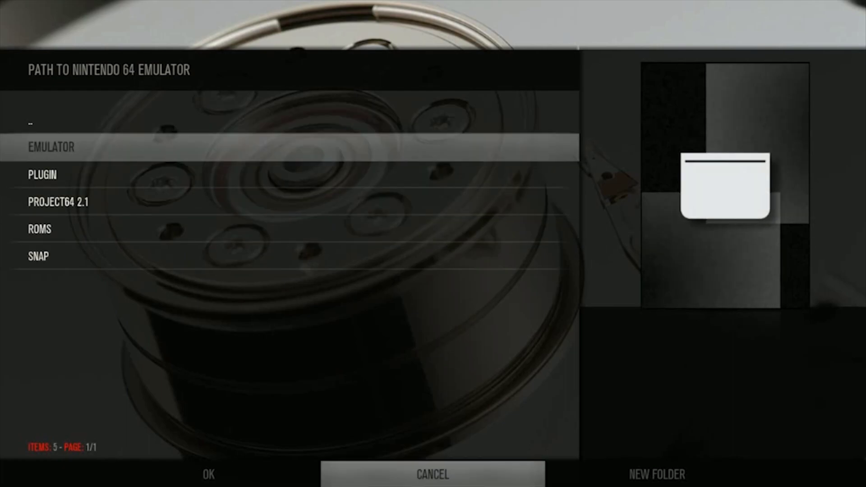
pyautogui.press('Left')
pyautogui.press('Down')
pyautogui.press('Down')
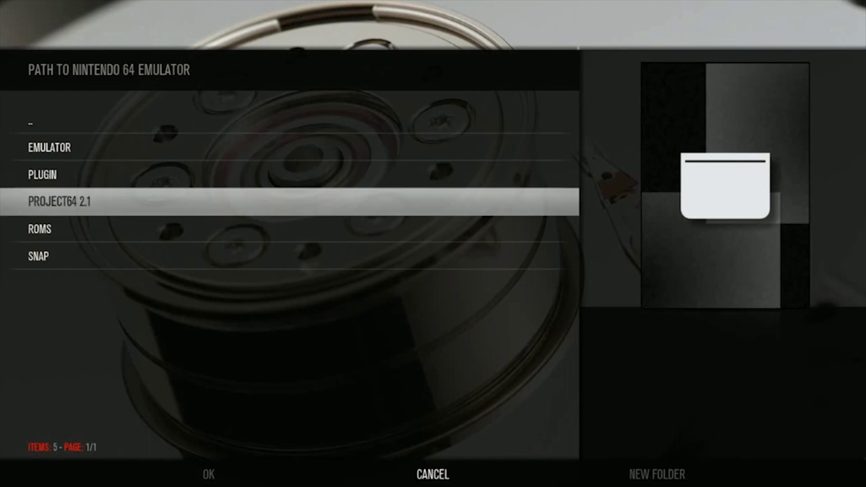
pyautogui.press('Return')
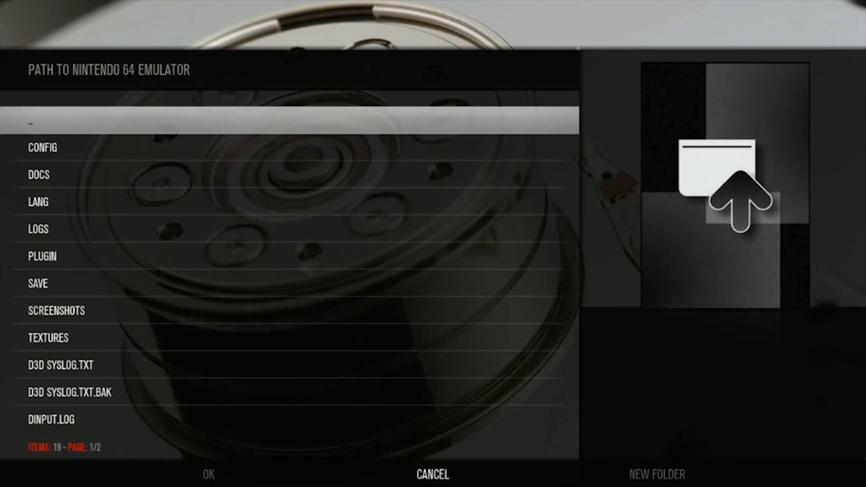
pyautogui.press('Up')
pyautogui.press('Up')
pyautogui.press('Up')
pyautogui.press('Up')
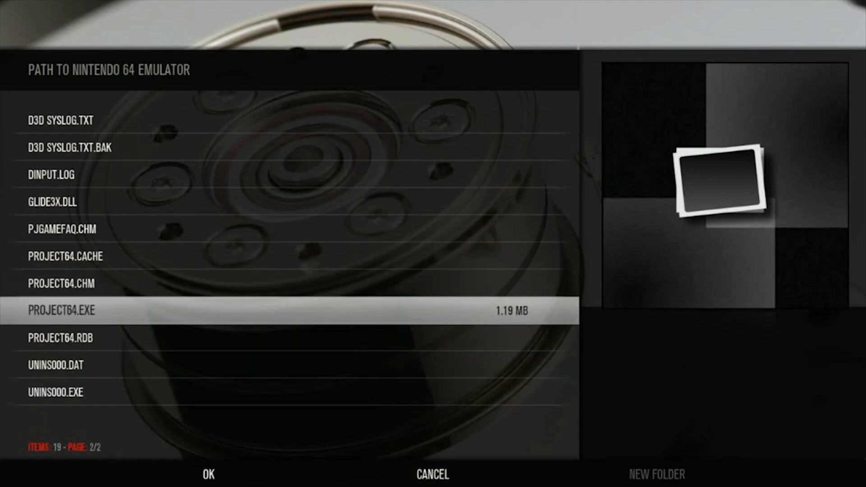
pyautogui.press('Return')
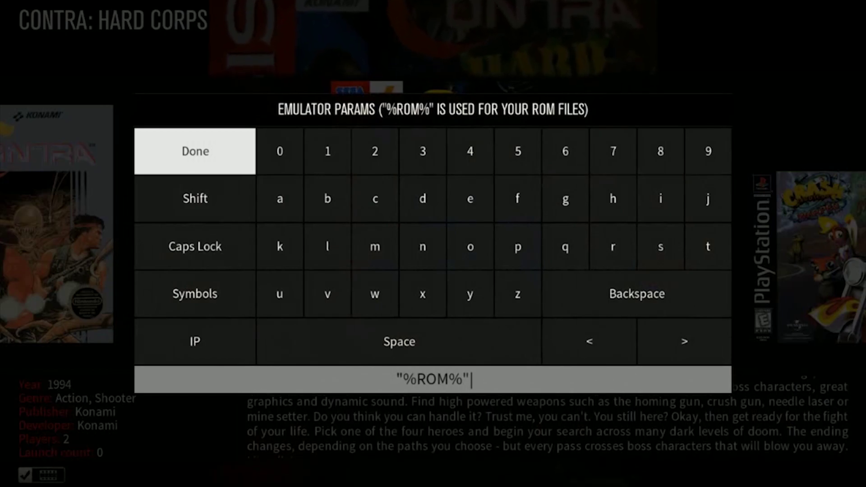
# Step: Keep "%ROM%" as the emulator parameters
pyautogui.press('Return')
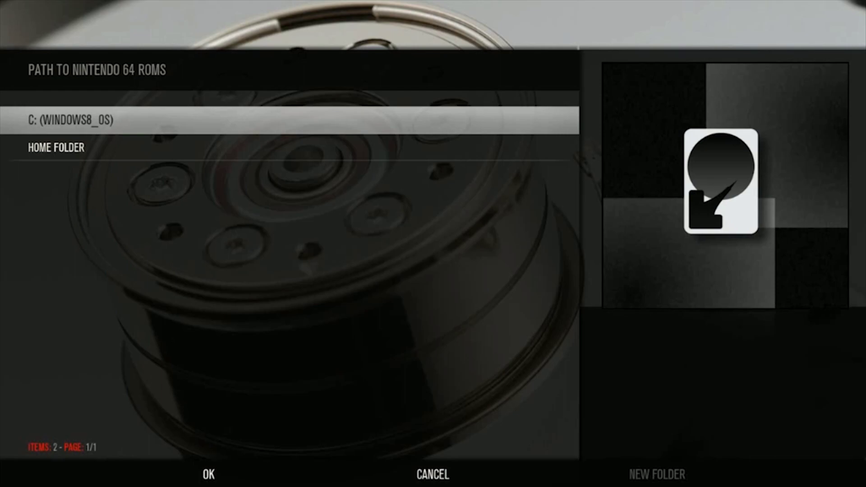
# Step: Browse from the C: drive through Users and the user's folder into Games
pyautogui.press('Return')
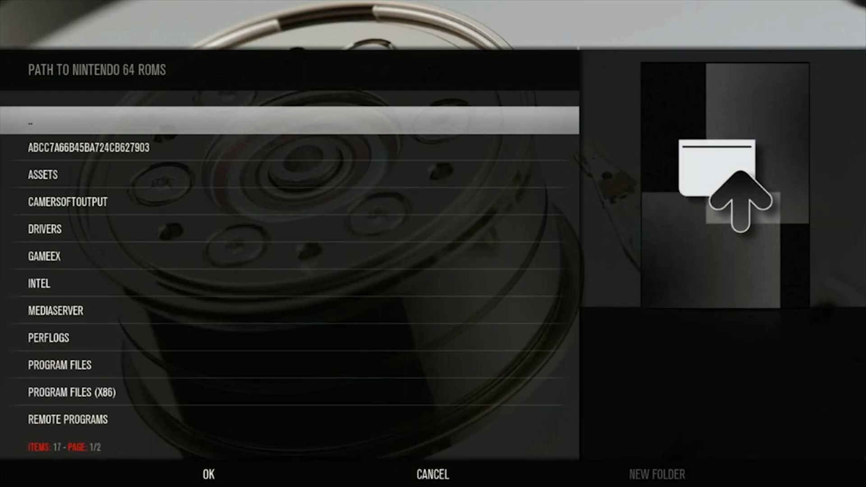
pyautogui.press('Down')
pyautogui.press('Down')
pyautogui.press('Down')
pyautogui.press('Down')
pyautogui.press('Down')
pyautogui.press('Down')
pyautogui.press('Down')
pyautogui.press('Down')
pyautogui.press('Down')
pyautogui.press('Down')
pyautogui.press('Down')
pyautogui.press('Down')
pyautogui.press('Down')
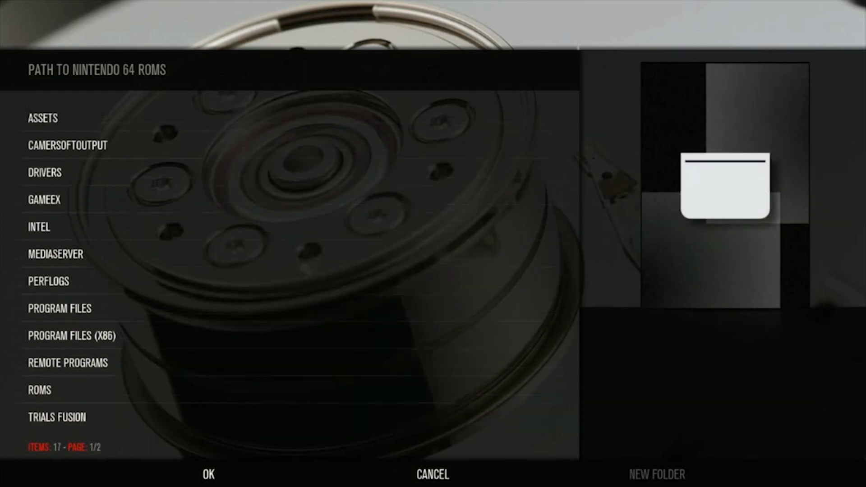
pyautogui.press('Down')
pyautogui.press('Down')
pyautogui.press('Down')
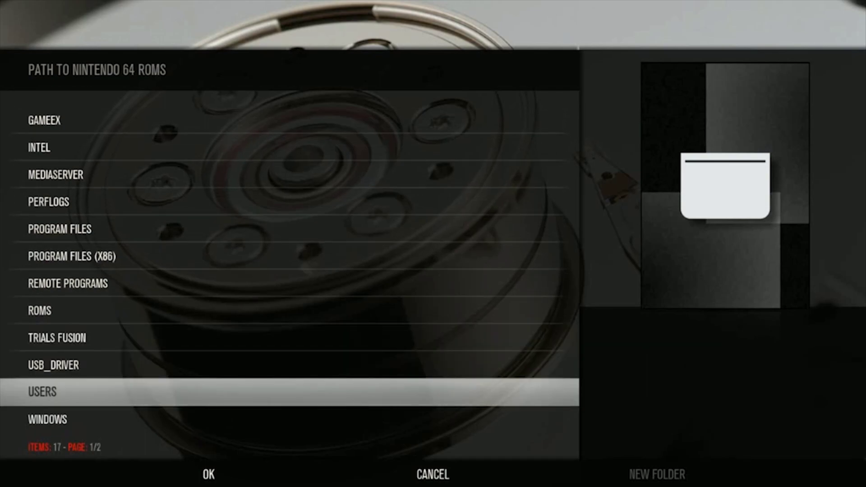
pyautogui.press('Return')
pyautogui.press('Down')
pyautogui.press('Down')
pyautogui.press('Down')
pyautogui.press('Down')
pyautogui.press('Down')
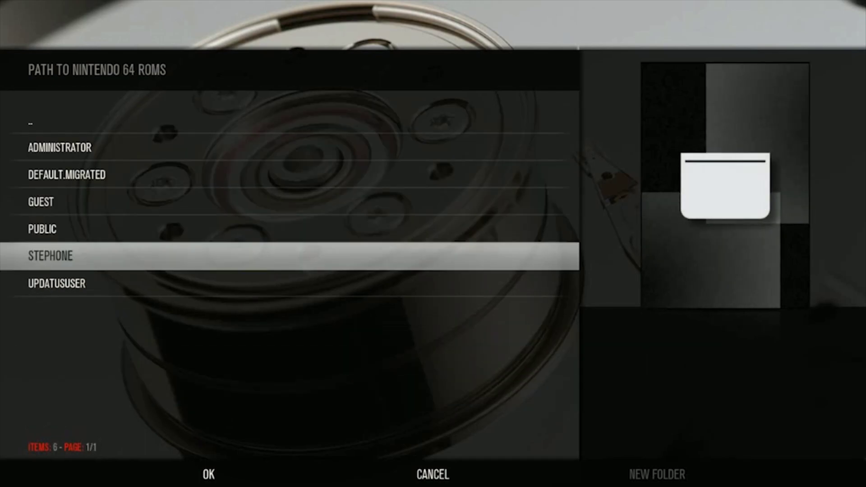
pyautogui.press('Return')
pyautogui.press('Down')
pyautogui.press('Down')
pyautogui.press('Down')
pyautogui.press('Down')
pyautogui.press('Down')
pyautogui.press('Down')
pyautogui.press('Down')
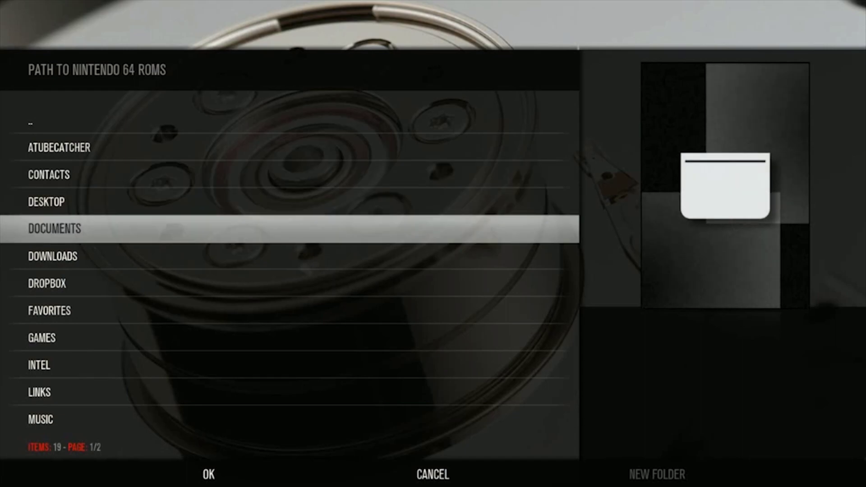
pyautogui.press('Down')
pyautogui.press('Down')
pyautogui.press('Up')
pyautogui.press('Return')
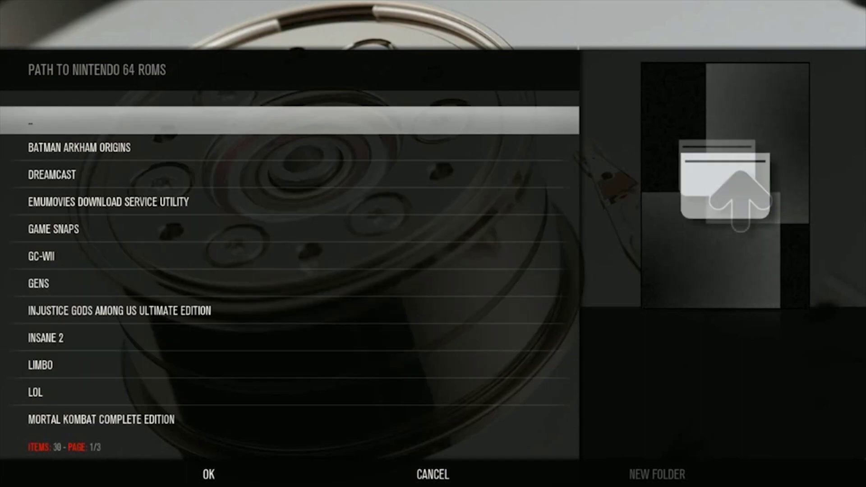
# Step: Open N64 > ROMS and accept it as the Nintendo 64 ROM path
pyautogui.press('Down')
pyautogui.press('Down')
pyautogui.press('Down')
pyautogui.press('Down')
pyautogui.press('Down')
pyautogui.press('Down')
pyautogui.press('Down')
pyautogui.press('Down')
pyautogui.press('Down')
pyautogui.press('Down')
pyautogui.press('Down')
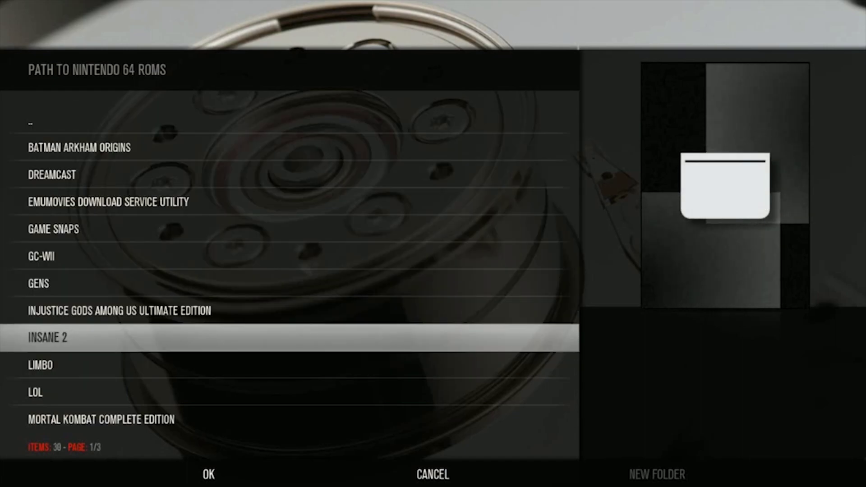
pyautogui.press('Down')
pyautogui.press('Down')
pyautogui.press('Down')
pyautogui.press('Up')
pyautogui.press('Up')
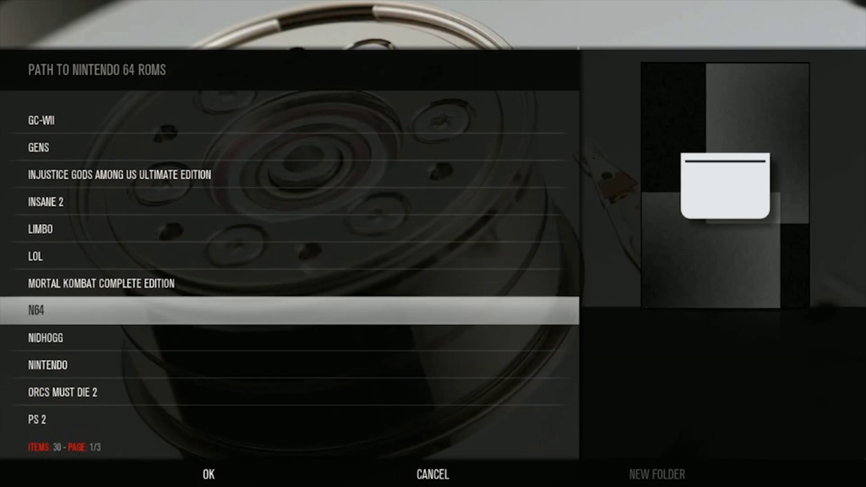
pyautogui.press('Return')
pyautogui.press('Down')
pyautogui.press('Down')
pyautogui.press('Down')
pyautogui.press('Down')
pyautogui.press('Return')
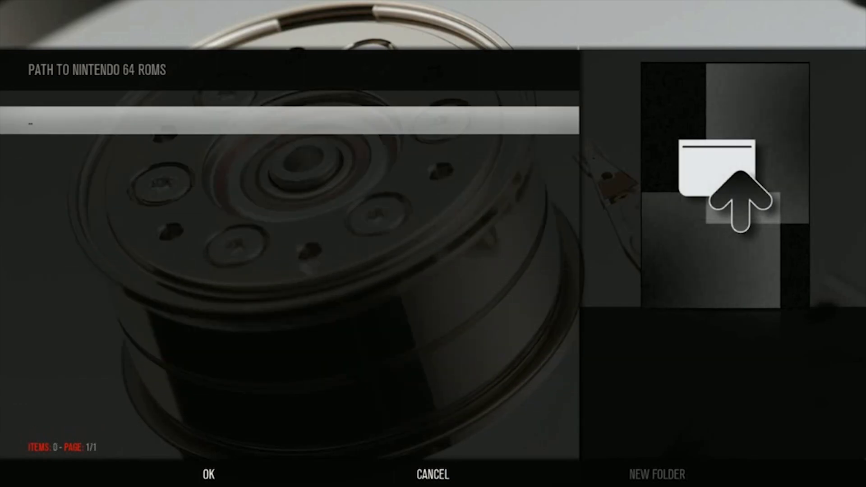
pyautogui.click(206, 481)
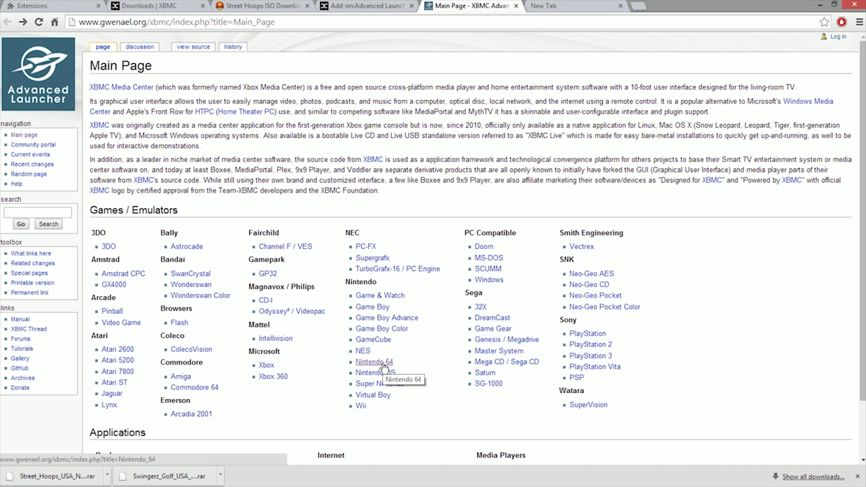
# Step: On the Advanced Launcher wiki, open Nintendo 64 > Project64 and scroll to its ROM extensions
pyautogui.click(384, 365)
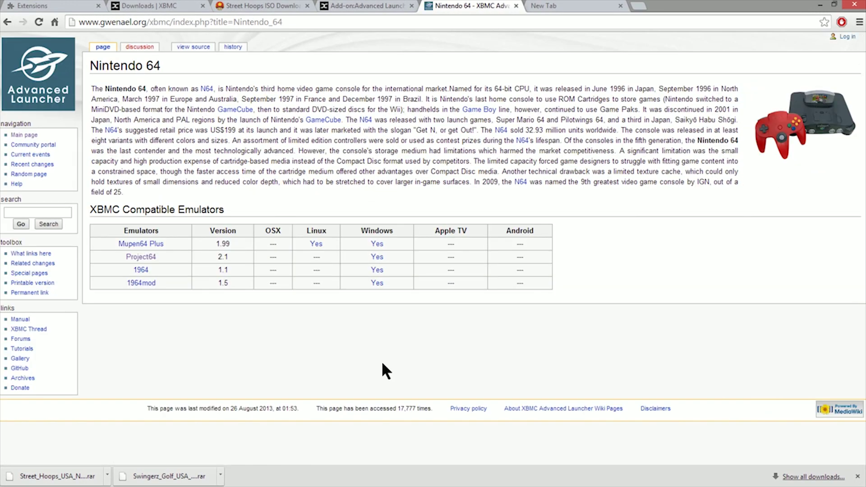
pyautogui.click(153, 256)
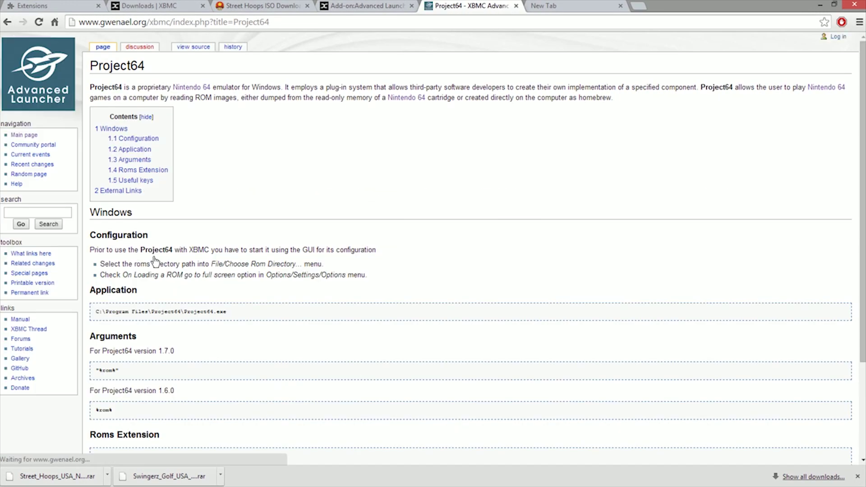
pyautogui.scroll(-3, 263, 306)
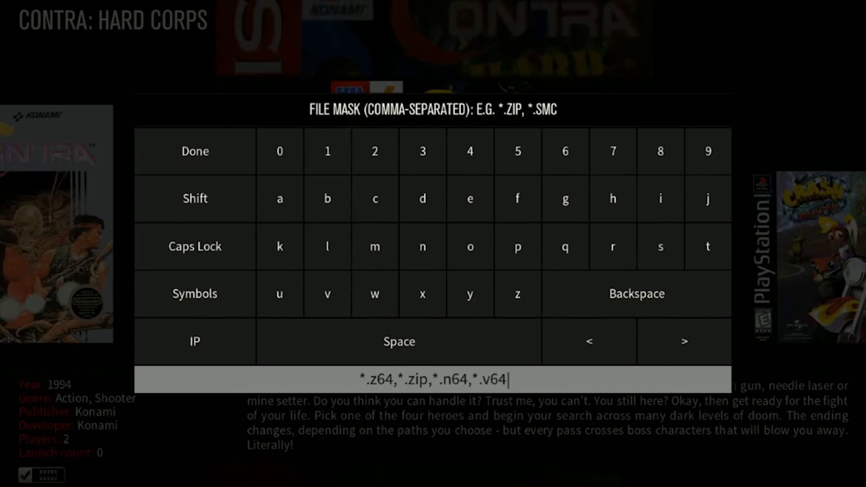
# Step: Confirm the file mask *.z64,*.zip,*.n64,*.v64
pyautogui.press('Return')
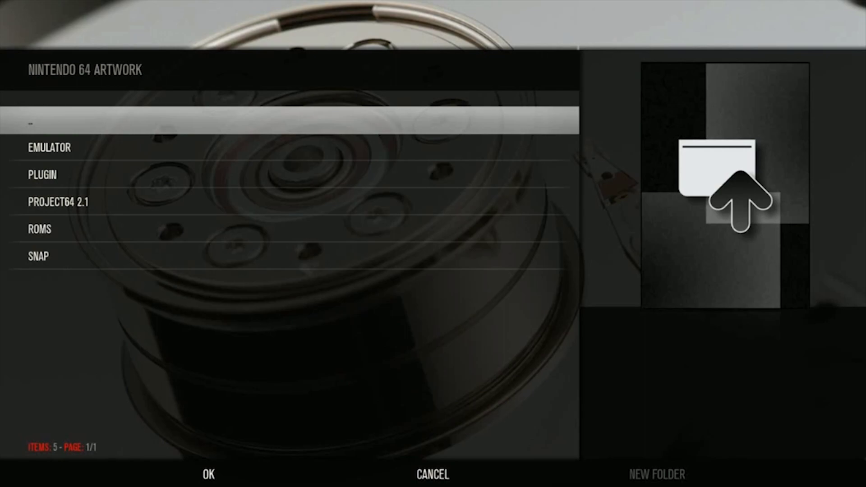
# Step: Set the Nintendo 64 artwork path to Games\Game Snaps\XBMC\ARTWORK and accept it
pyautogui.press('Return')
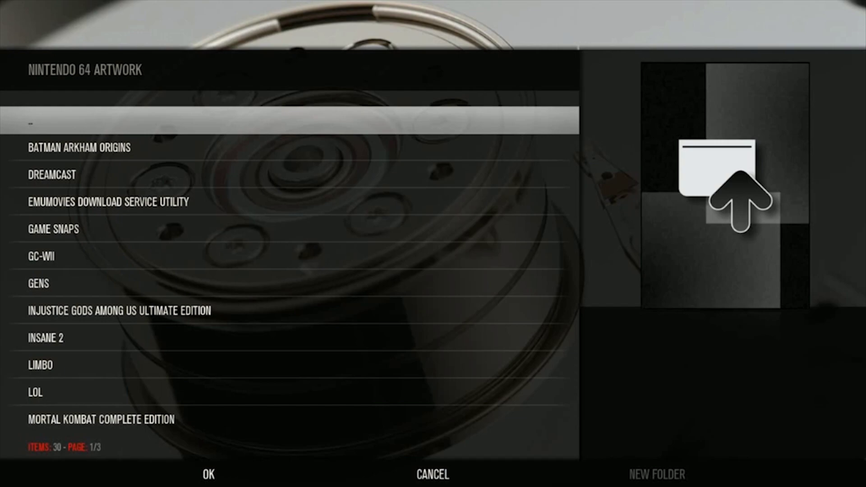
pyautogui.press('Down')
pyautogui.press('Down')
pyautogui.press('Down')
pyautogui.press('Down')
pyautogui.press('Return')
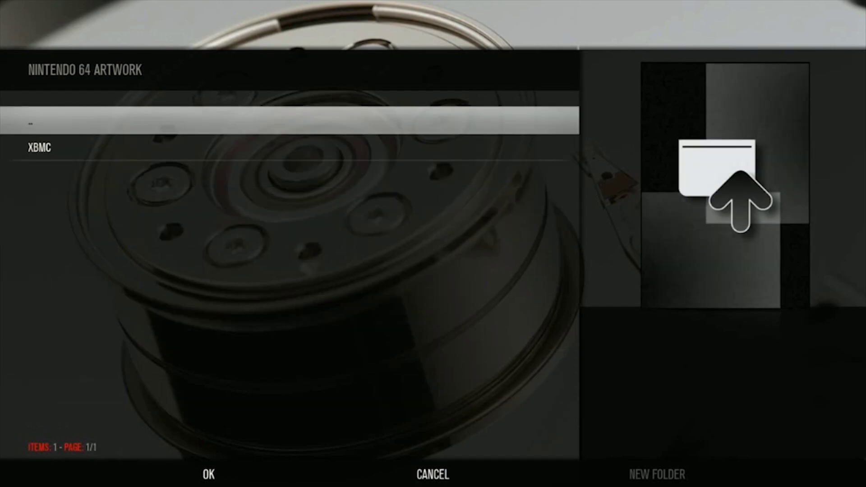
pyautogui.press('Down')
pyautogui.press('Return')
pyautogui.press('Down')
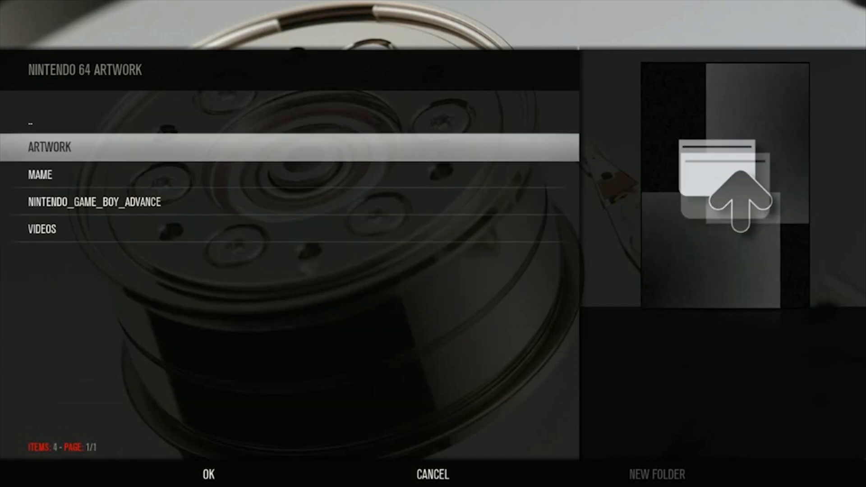
pyautogui.press('Down')
pyautogui.press('Down')
pyautogui.press('Up')
pyautogui.press('Up')
pyautogui.press('Return')
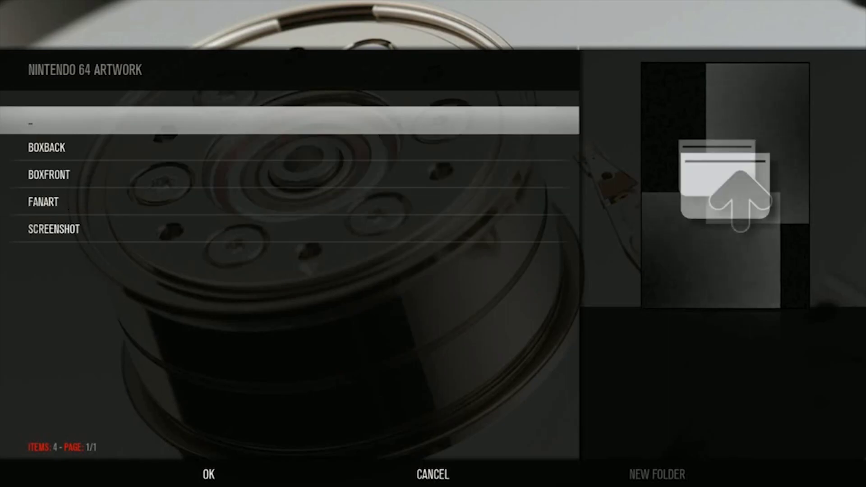
pyautogui.press('Right')
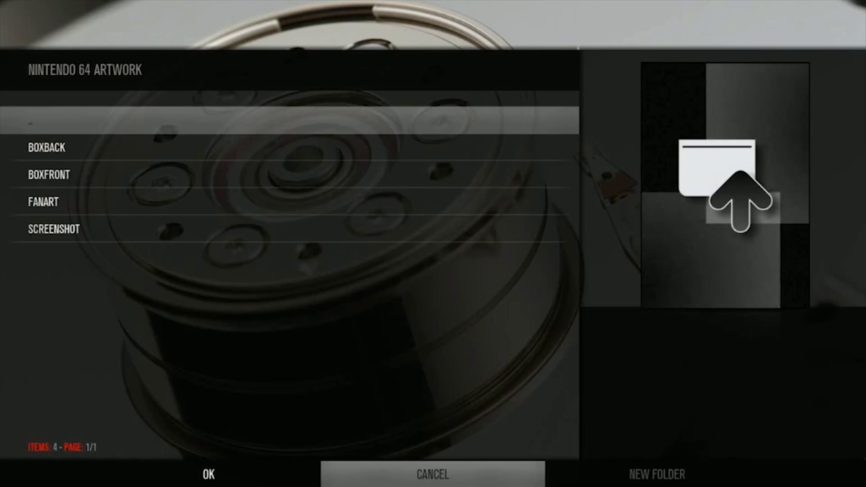
pyautogui.press('Left')
pyautogui.click(222, 477)
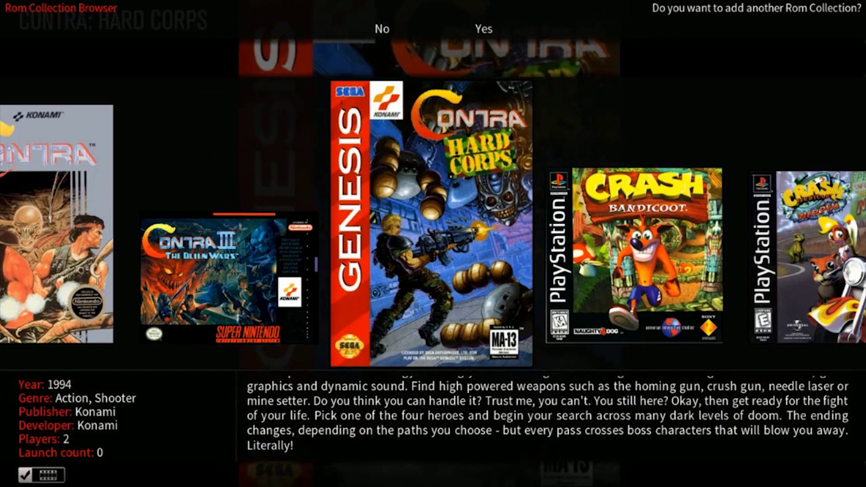
# Step: Answer No when asked whether to add another Rom Collection
pyautogui.press('Left')
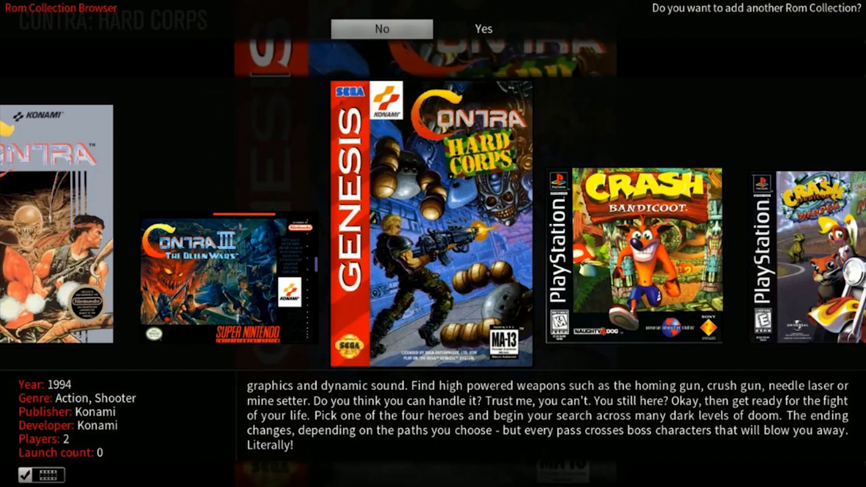
pyautogui.press('Return')
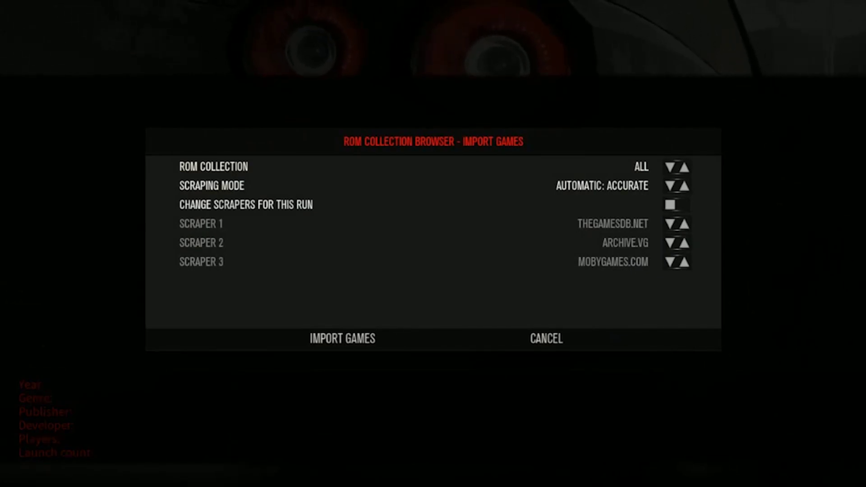
# Step: Set Scraping Mode to Automatic: Accurate and start importing all ROM collections
pyautogui.press('Down')
pyautogui.press('Down')
pyautogui.press('Down')
pyautogui.press('Down')
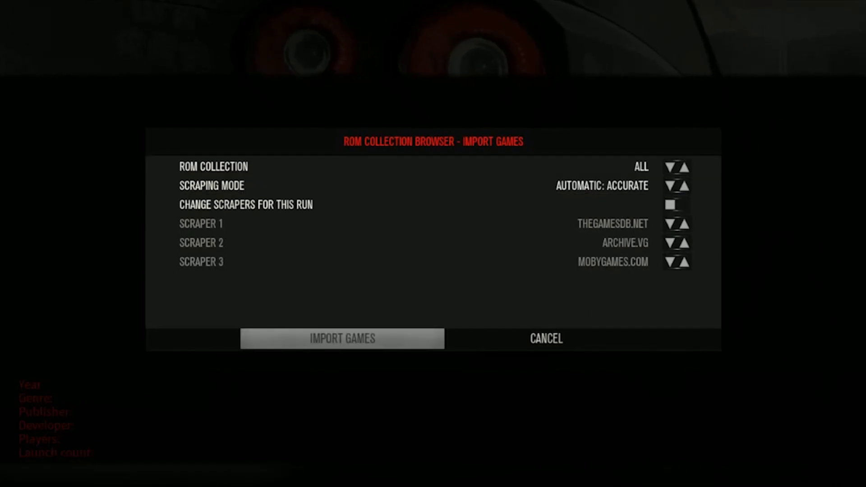
pyautogui.press('Up')
pyautogui.press('Up')
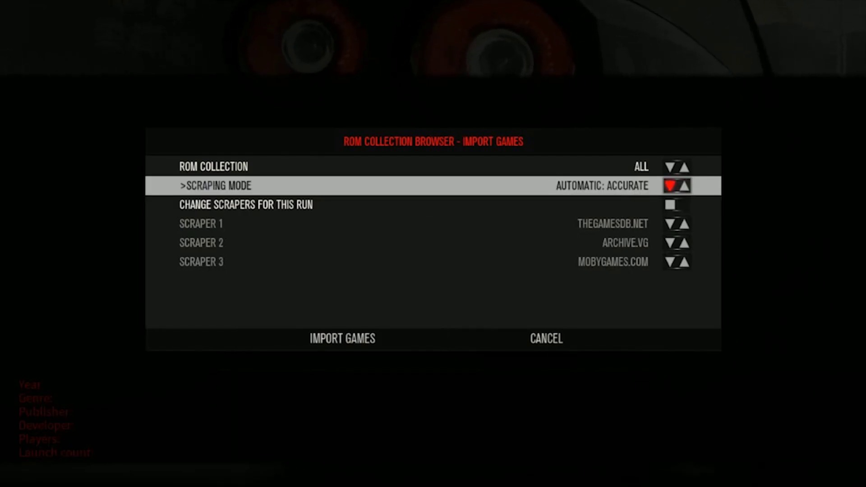
pyautogui.press('Return')
pyautogui.press('Return')
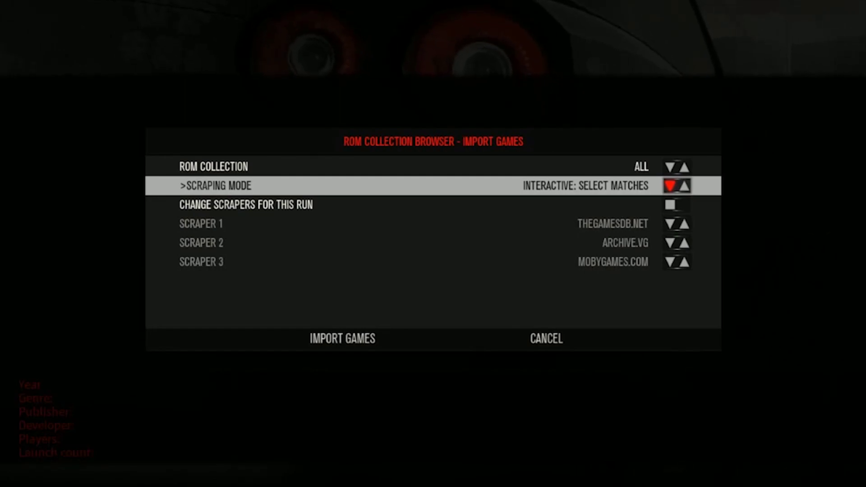
pyautogui.press('Return')
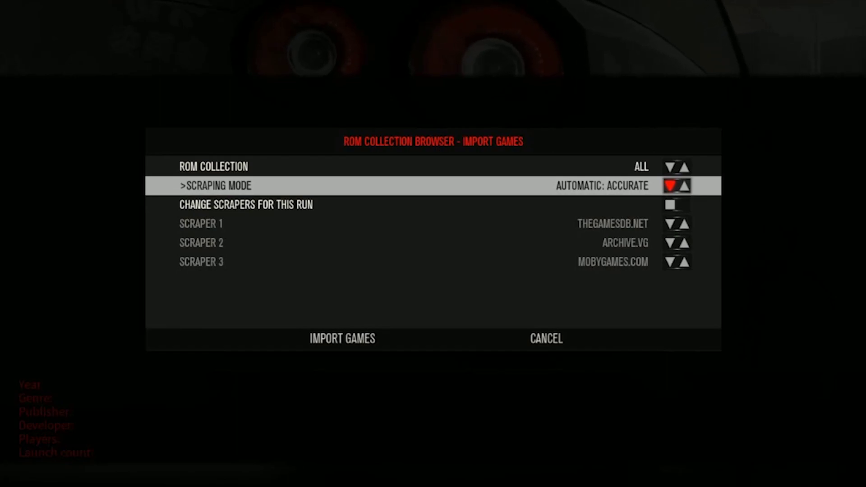
pyautogui.press('Return')
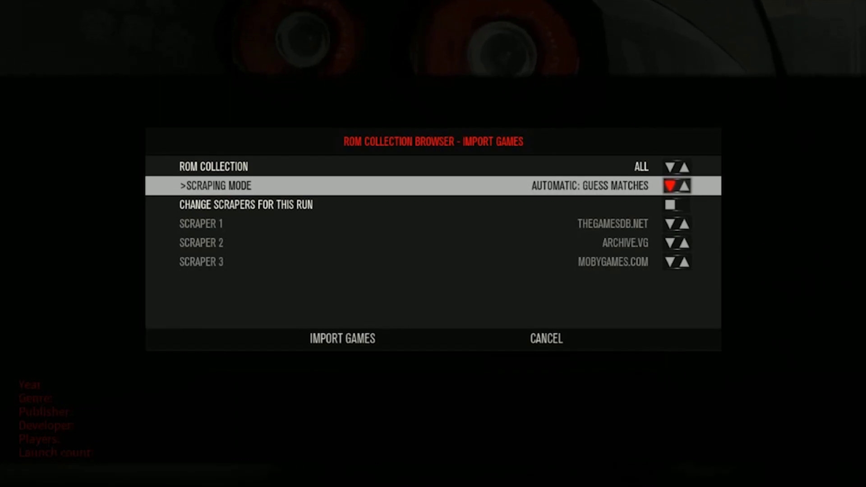
pyautogui.press('Return')
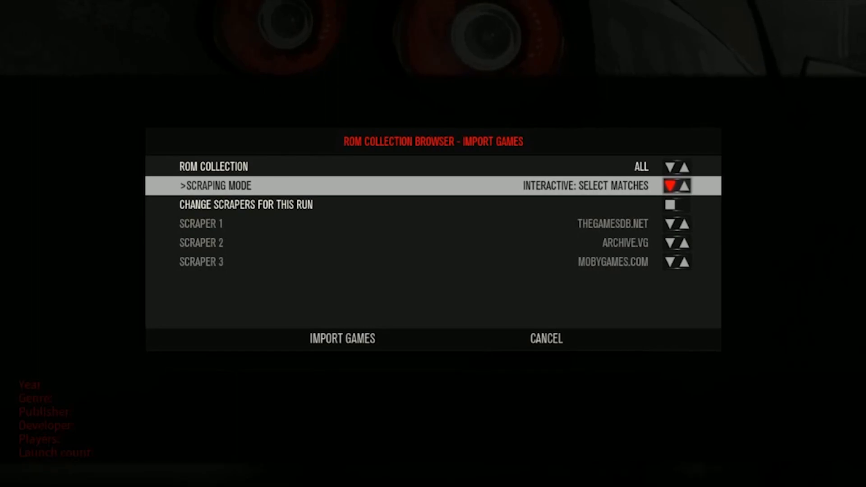
pyautogui.press('Return')
pyautogui.press('Down')
pyautogui.press('Down')
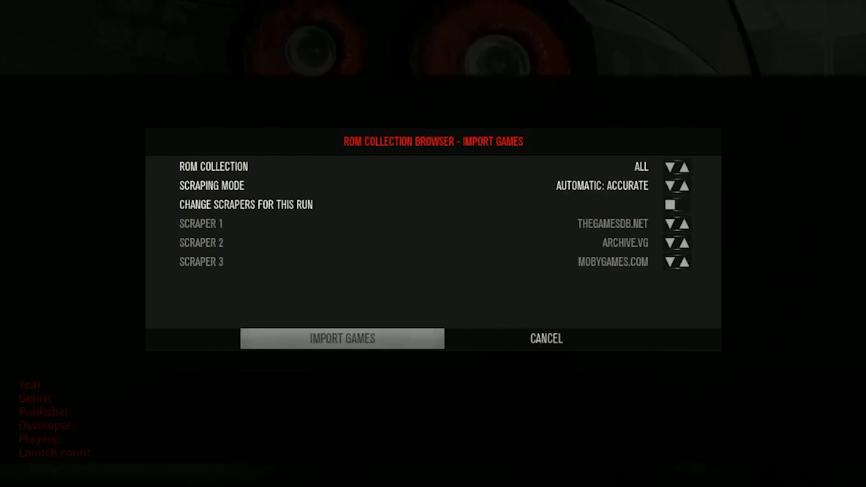
pyautogui.press('Return')
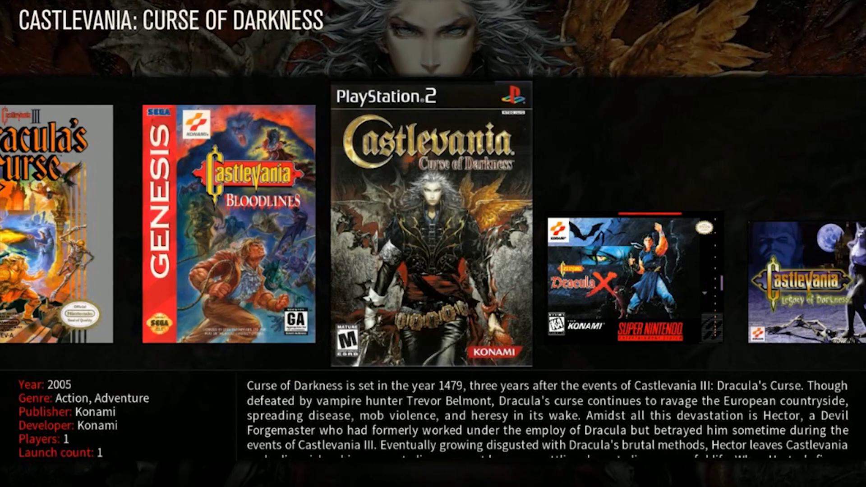
# Step: Choose Nintendo 64 in the game wall's Platform filter list
pyautogui.press('Up')
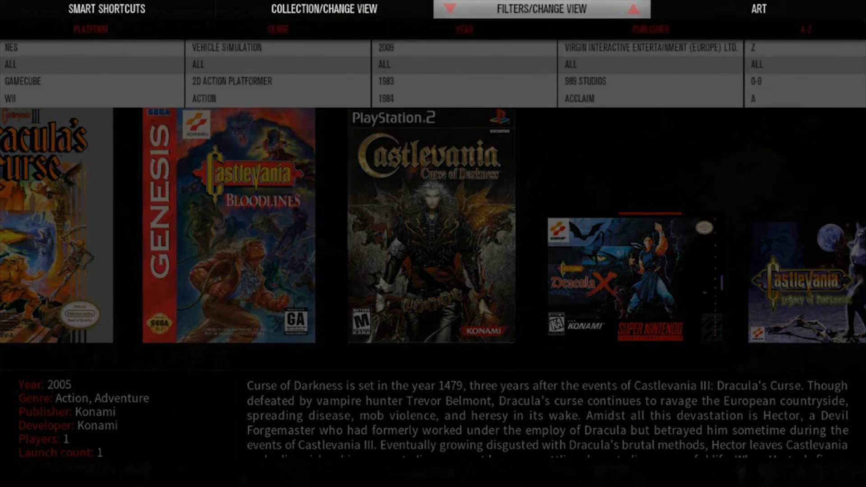
pyautogui.press('Down')
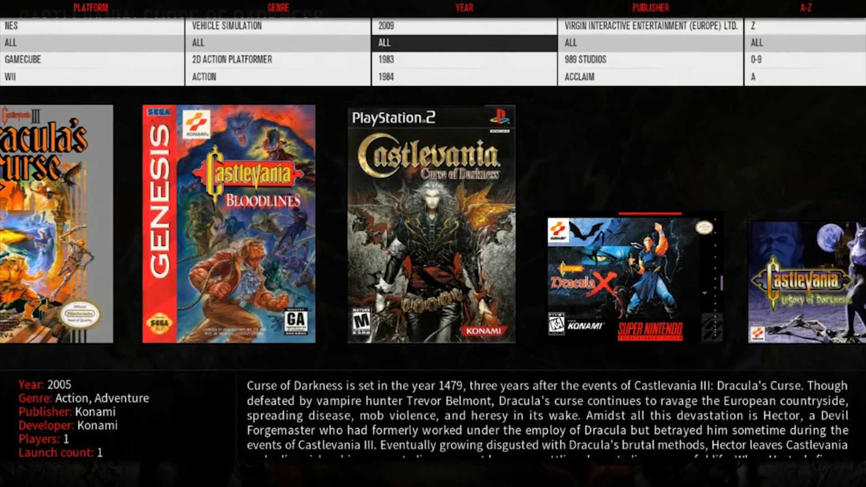
pyautogui.press('Left')
pyautogui.press('Left')
pyautogui.press('Down')
pyautogui.press('Down')
pyautogui.press('Down')
pyautogui.press('Down')
pyautogui.press('Down')
pyautogui.press('Down')
pyautogui.press('Down')
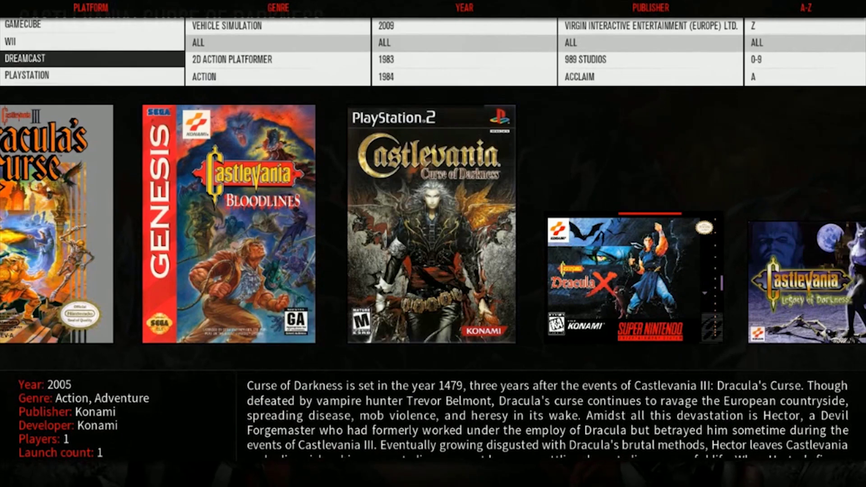
pyautogui.press('Down')
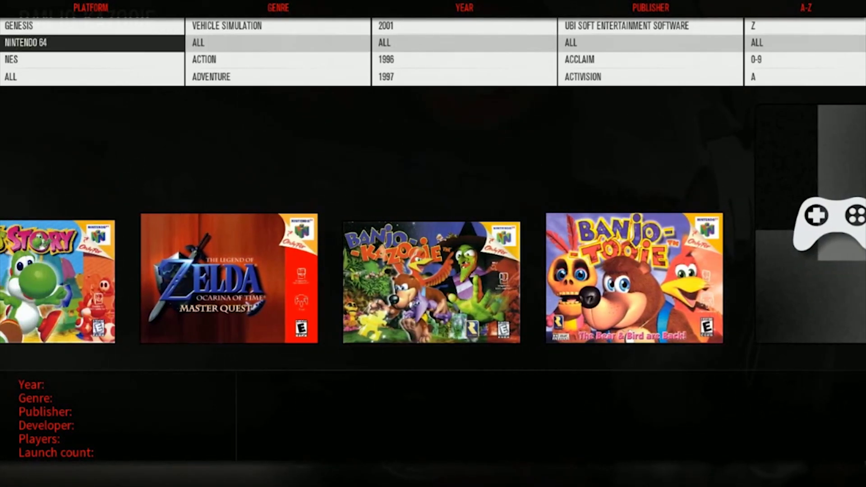
# Step: Browse the N64 wall back to Beast Wars Transmetal and open its options menu with C
pyautogui.press('Escape')
pyautogui.press('Right')
pyautogui.press('Right')
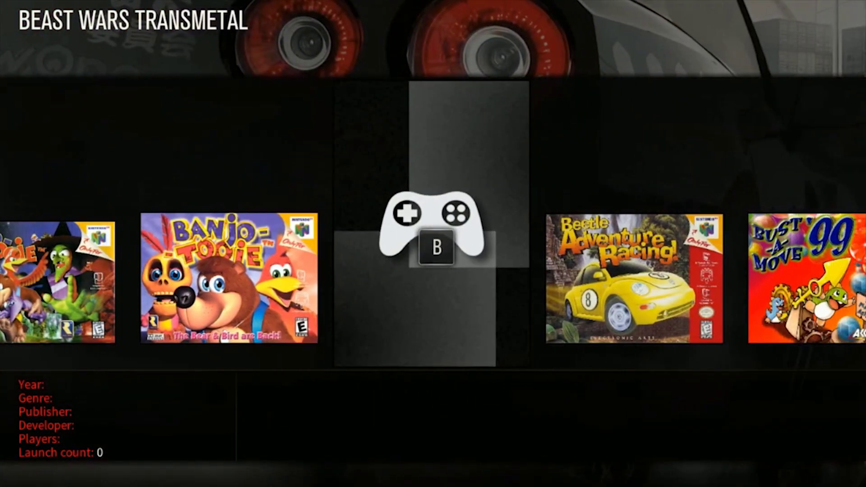
pyautogui.press('Right')
pyautogui.press('Left')
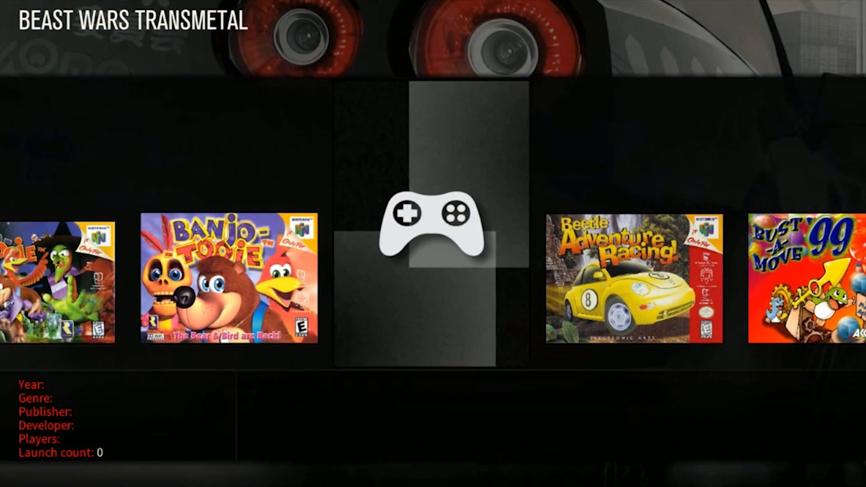
pyautogui.press('Right')
pyautogui.press('Right')
pyautogui.press('Right')
pyautogui.press('Right')
pyautogui.press('Right')
pyautogui.press('Right')
pyautogui.press('Right')
pyautogui.press('Right')
pyautogui.press('Right')
pyautogui.press('Right')
pyautogui.press('Right')
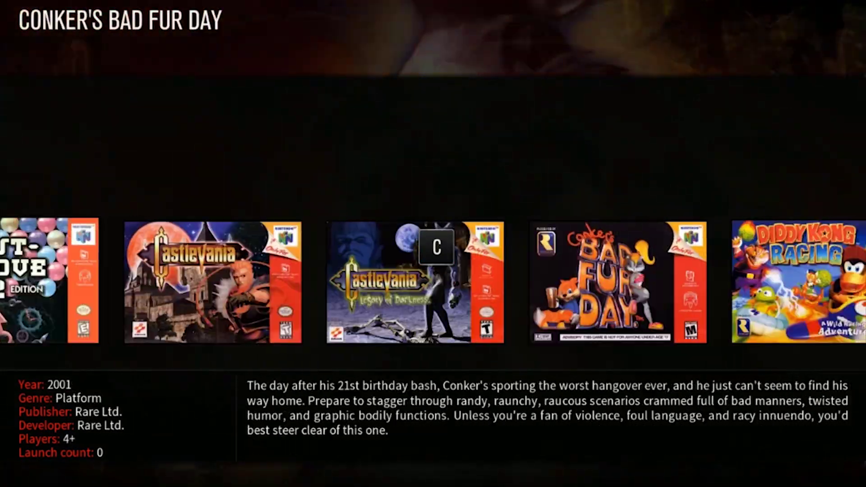
pyautogui.press('Right')
pyautogui.press('Right')
pyautogui.press('Right')
pyautogui.press('Right')
pyautogui.press('Right')
pyautogui.press('Right')
pyautogui.press('Right')
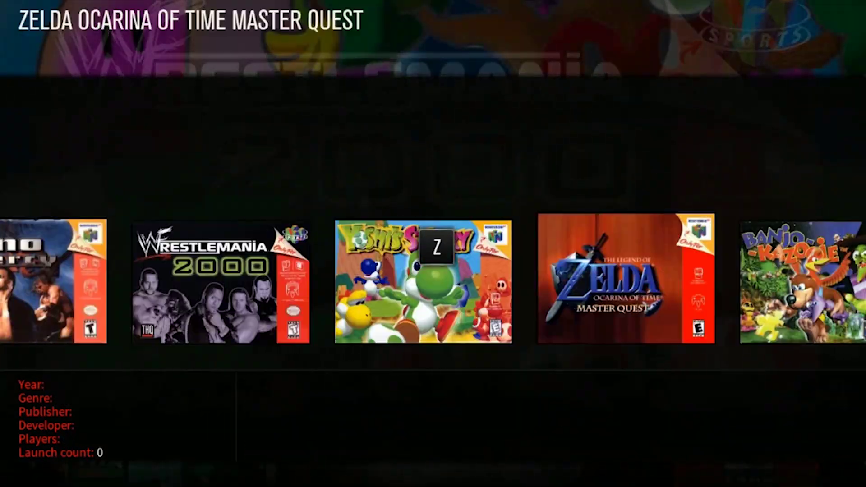
pyautogui.press('Right')
pyautogui.press('Right')
pyautogui.press('Right')
pyautogui.press('Left')
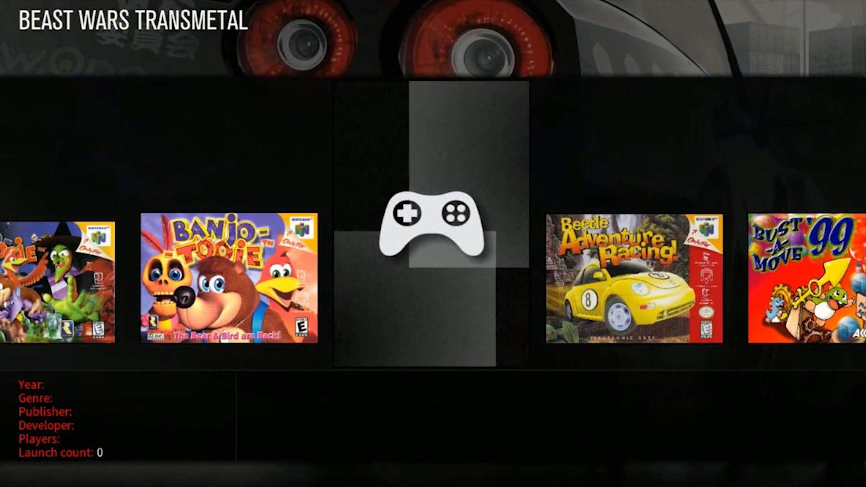
pyautogui.press('c')
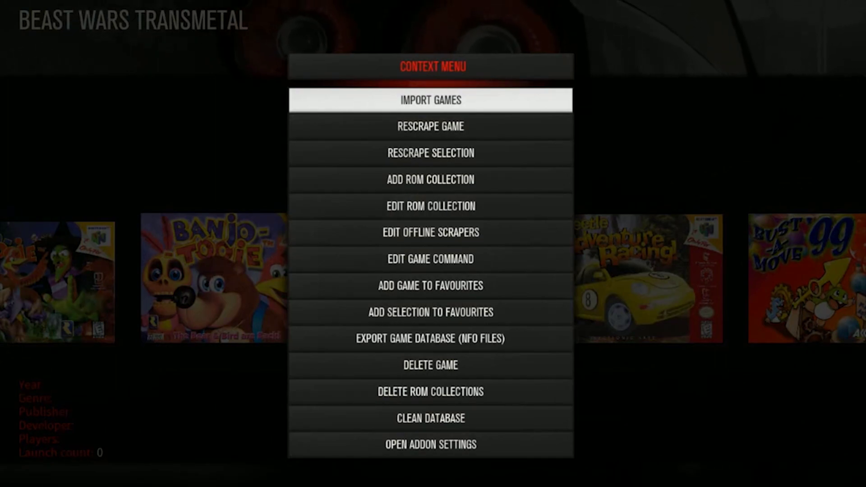
# Step: Start a Rescrape Game of Beast Wars Transmetal in Interactive: Select Matches mode
pyautogui.press('Down')
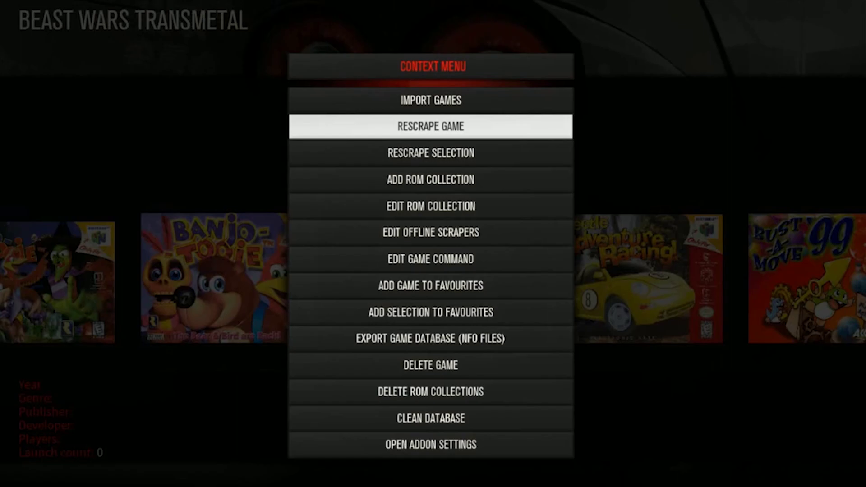
pyautogui.press('Return')
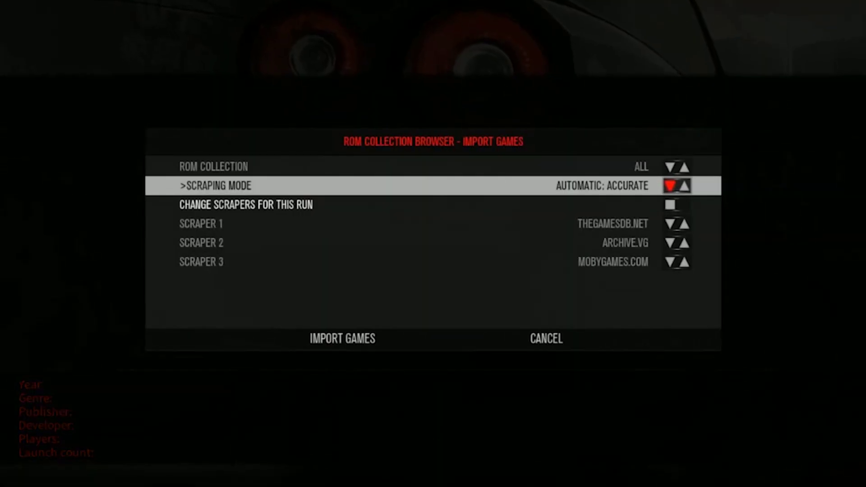
pyautogui.press('Return')
pyautogui.press('Return')
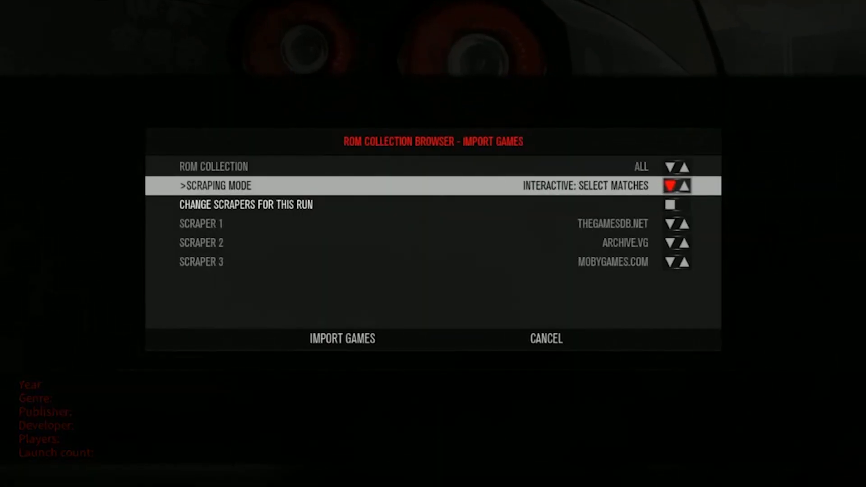
pyautogui.press('Down')
pyautogui.press('Down')
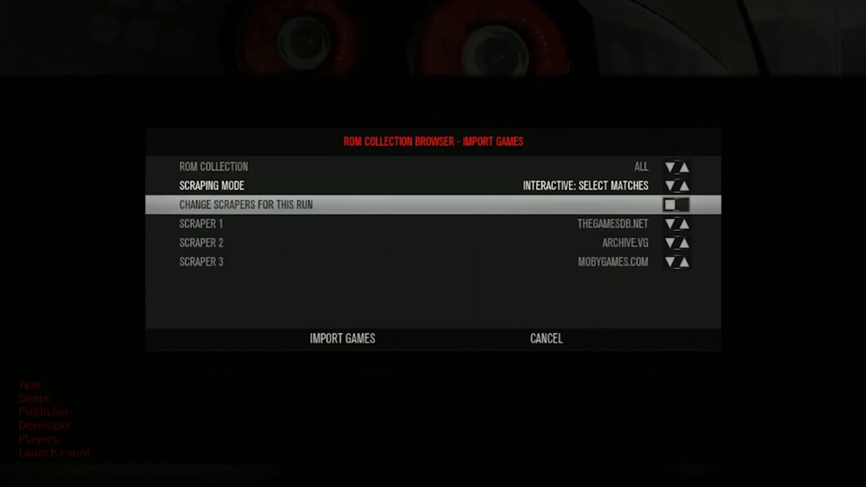
pyautogui.press('Return')
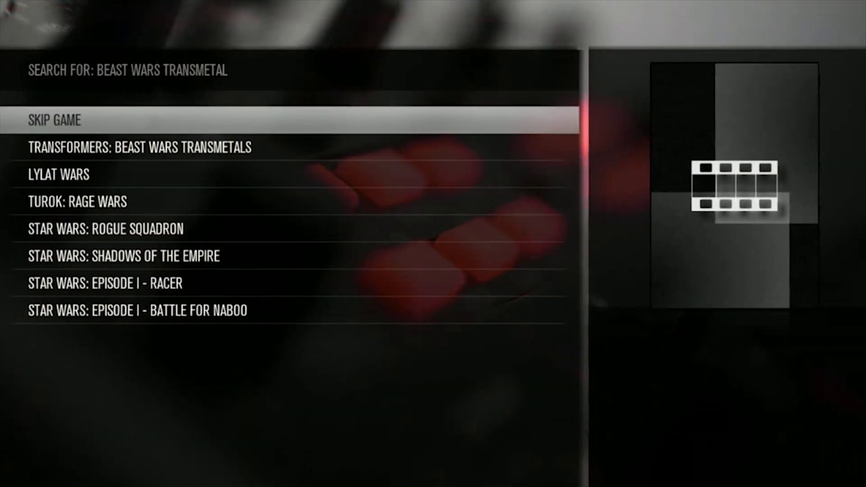
# Step: Pick Transformers: Beast Wars Transmetals as the match in both scraper result lists
pyautogui.press('Down')
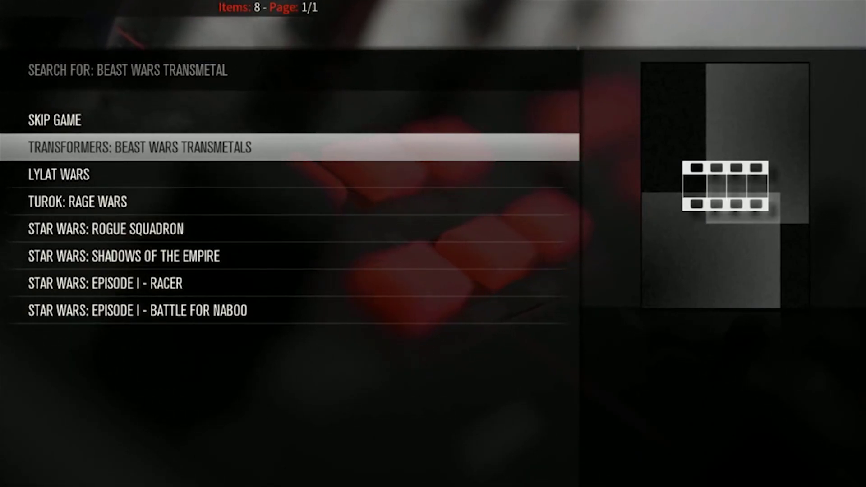
pyautogui.press('Return')
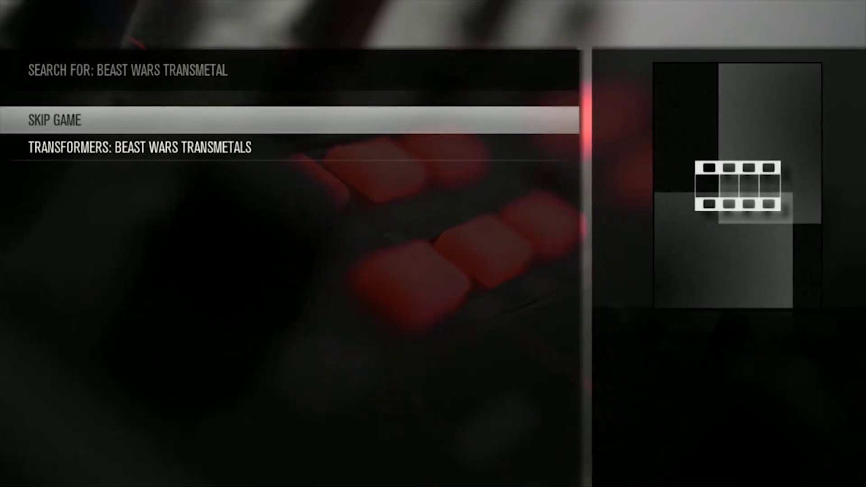
pyautogui.press('Down')
pyautogui.press('Return')
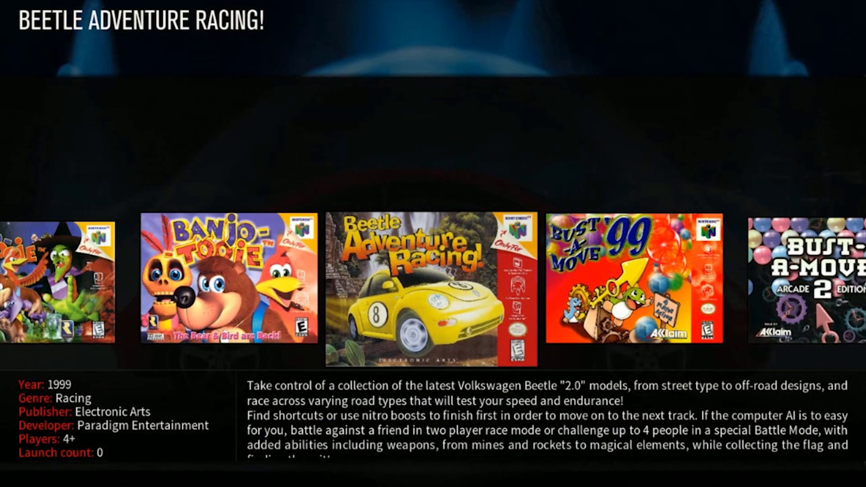
# Step: Browse the N64 wall to Transformers: Beast Wars Transmetals to check its new cover and details
pyautogui.press('Left')
pyautogui.press('Right')
pyautogui.press('Right')
pyautogui.press('Right')
pyautogui.press('Right')
pyautogui.press('Right')
pyautogui.press('Right')
pyautogui.press('Right')
pyautogui.press('Right')
pyautogui.press('Right')
pyautogui.press('Right')
pyautogui.press('Right')
pyautogui.press('Right')
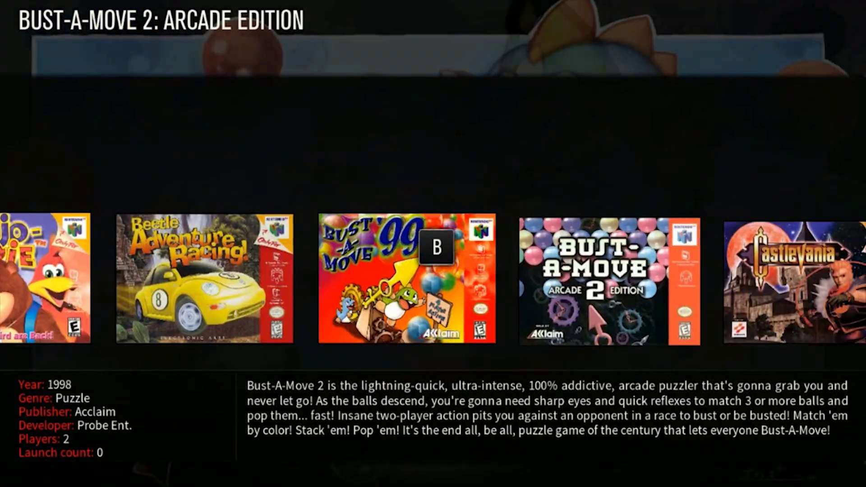
pyautogui.press('Right')
pyautogui.press('Right')
pyautogui.press('Right')
pyautogui.press('Right')
pyautogui.press('Right')
pyautogui.press('Right')
pyautogui.press('Right')
pyautogui.press('Right')
pyautogui.press('Right')
pyautogui.press('Right')
pyautogui.press('Right')
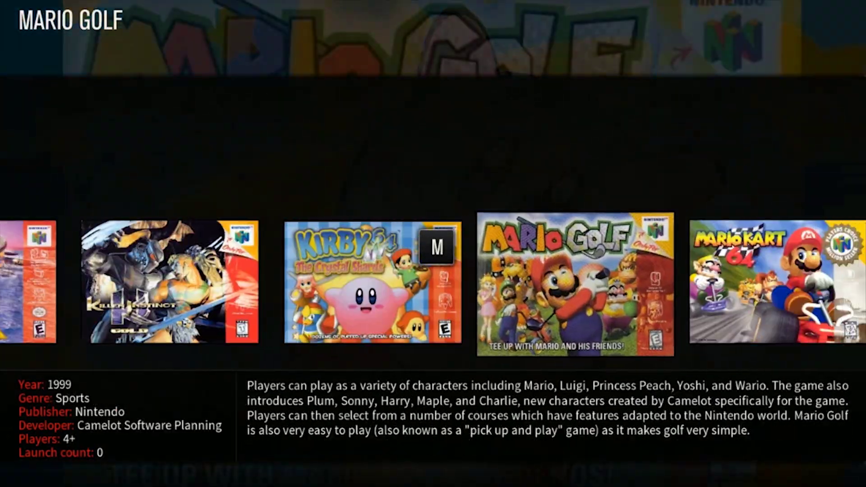
pyautogui.press('Right')
pyautogui.press('Right')
pyautogui.press('Right')
pyautogui.press('Right')
pyautogui.press('Right')
pyautogui.press('Right')
pyautogui.press('Right')
pyautogui.press('Right')
pyautogui.press('Right')
pyautogui.press('Right')
pyautogui.press('Right')
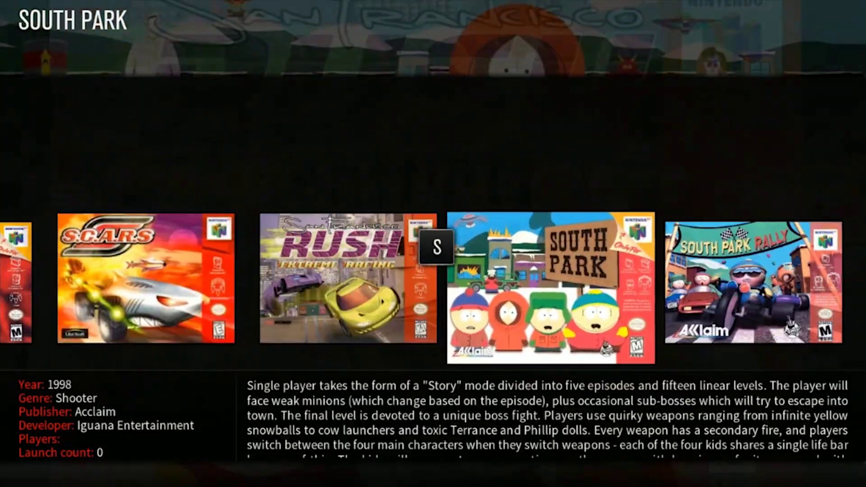
pyautogui.press('Right')
pyautogui.press('Right')
pyautogui.press('Right')
pyautogui.press('Right')
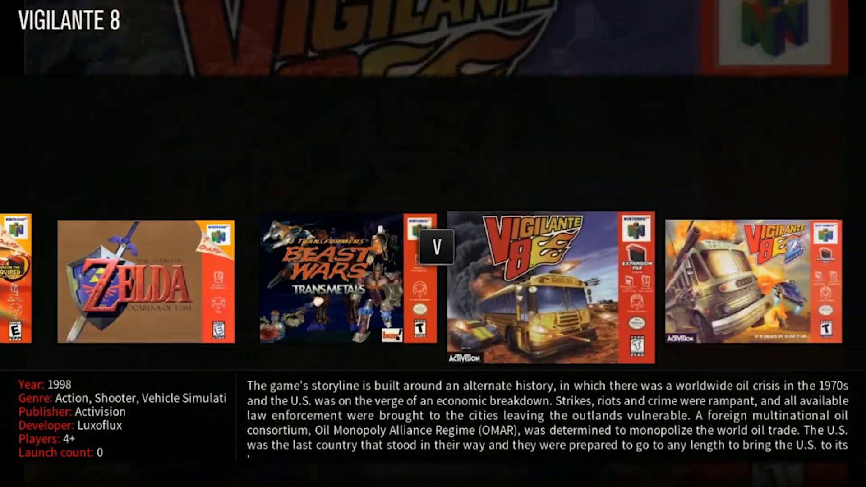
pyautogui.press('Left')
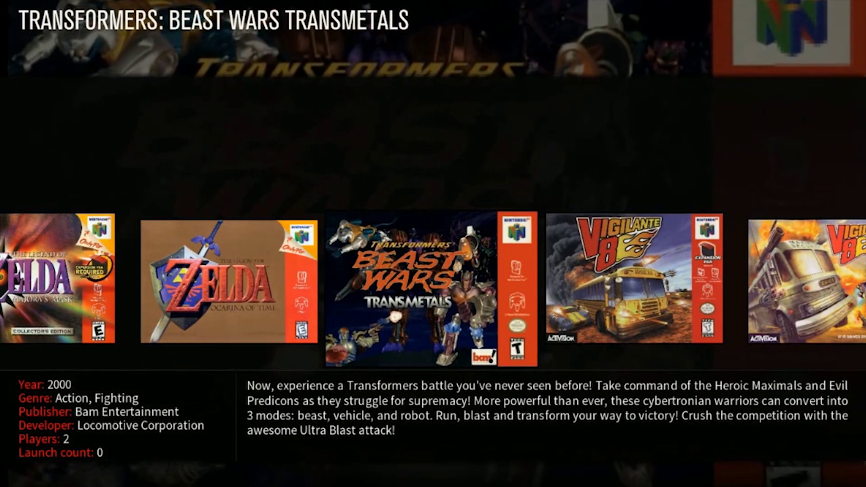